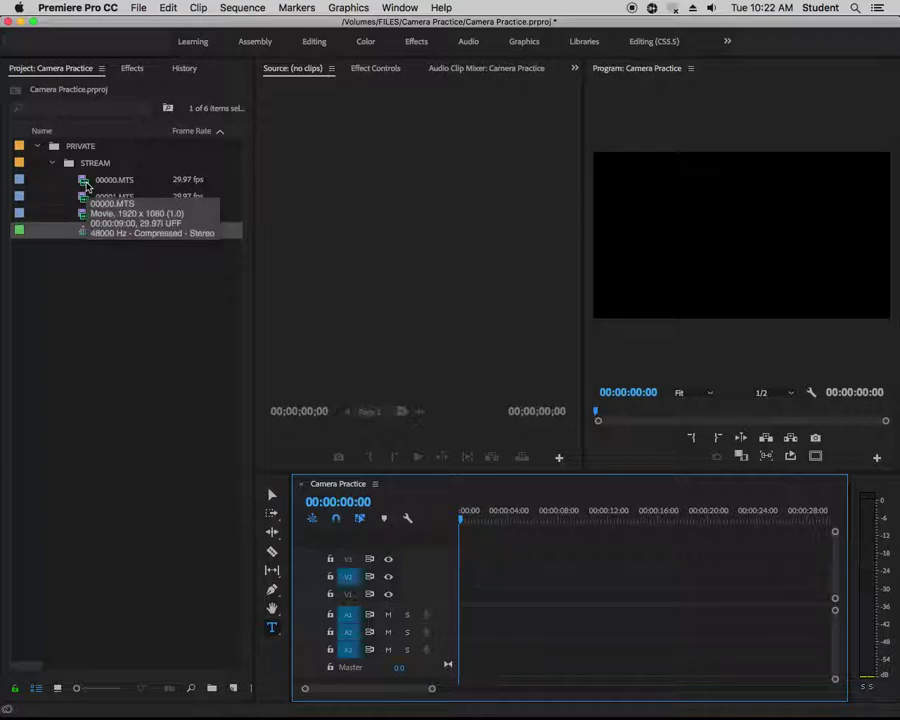
Place clip 00000.MTS at the start of track V1 and make V1 the only video source patch and target track
left_click(84, 182)
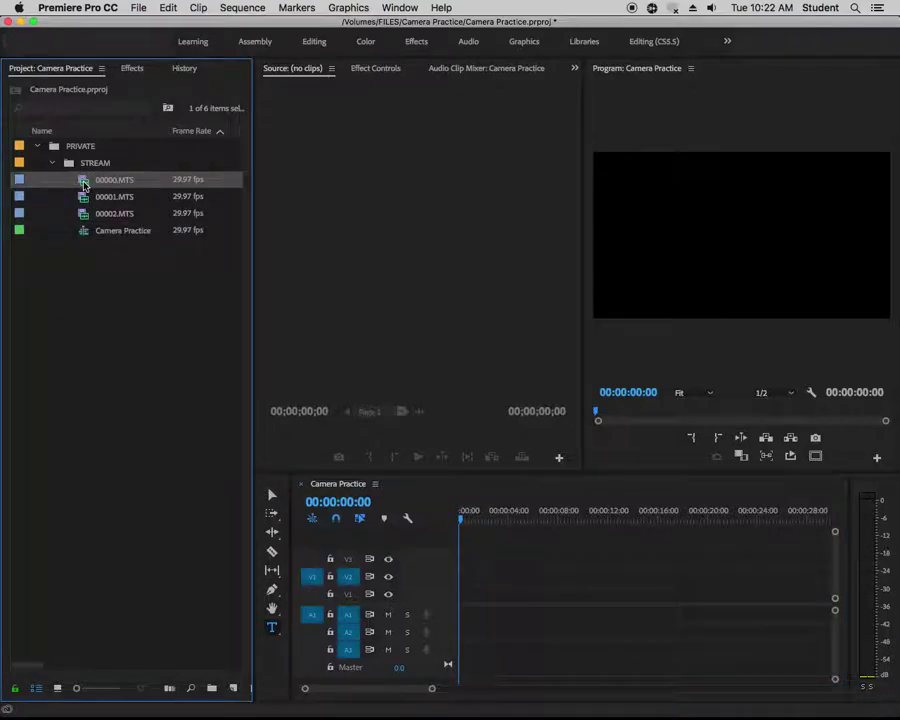
left_click_drag(84, 182, 462, 600)
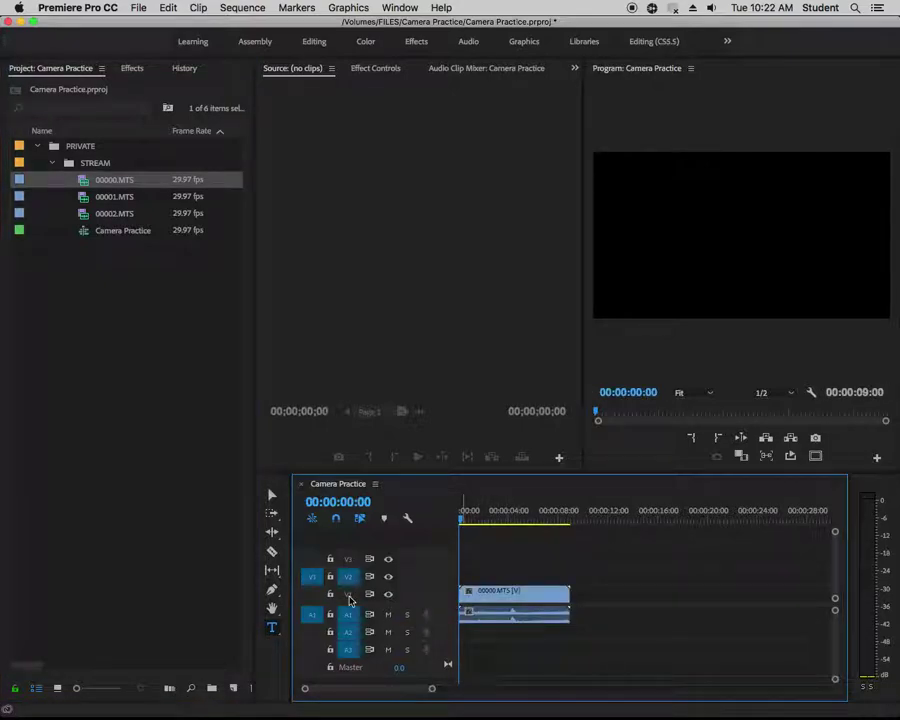
left_click_drag(319, 585, 316, 595)
left_click(348, 577)
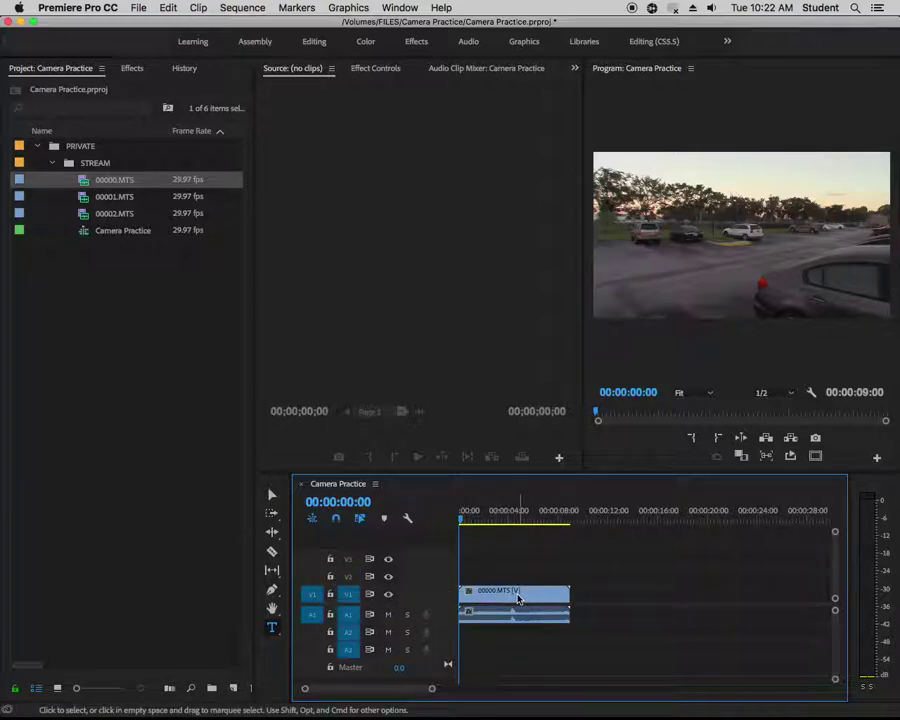
Add clips 00001.MTS and 00002.MTS to V1 back to back after the first clip, previewing 00002.MTS in the source monitor
left_click_drag(113, 196, 600, 596)
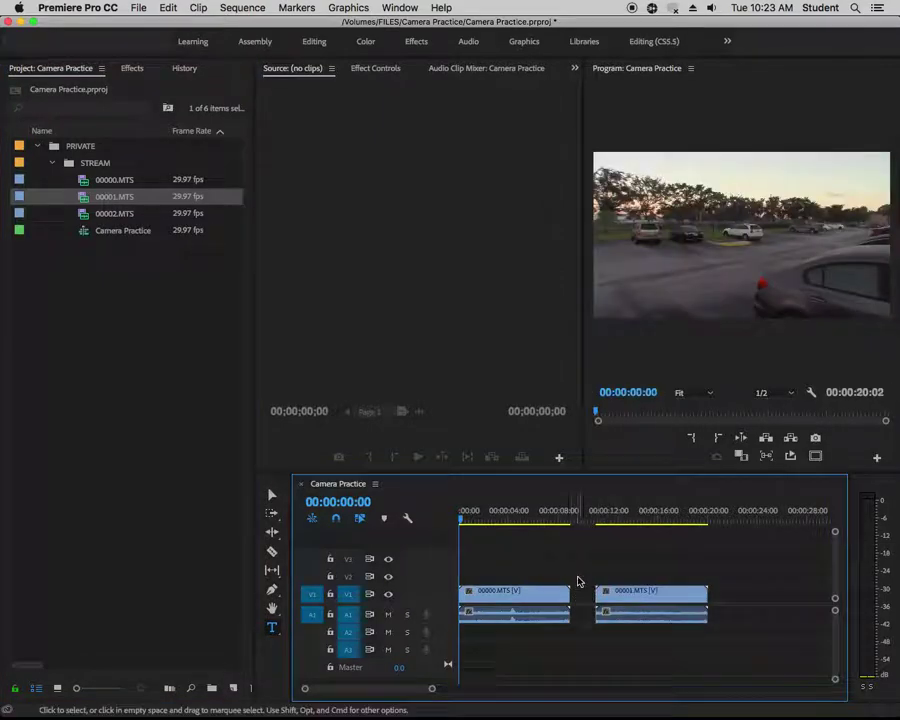
left_click_drag(655, 593, 633, 601)
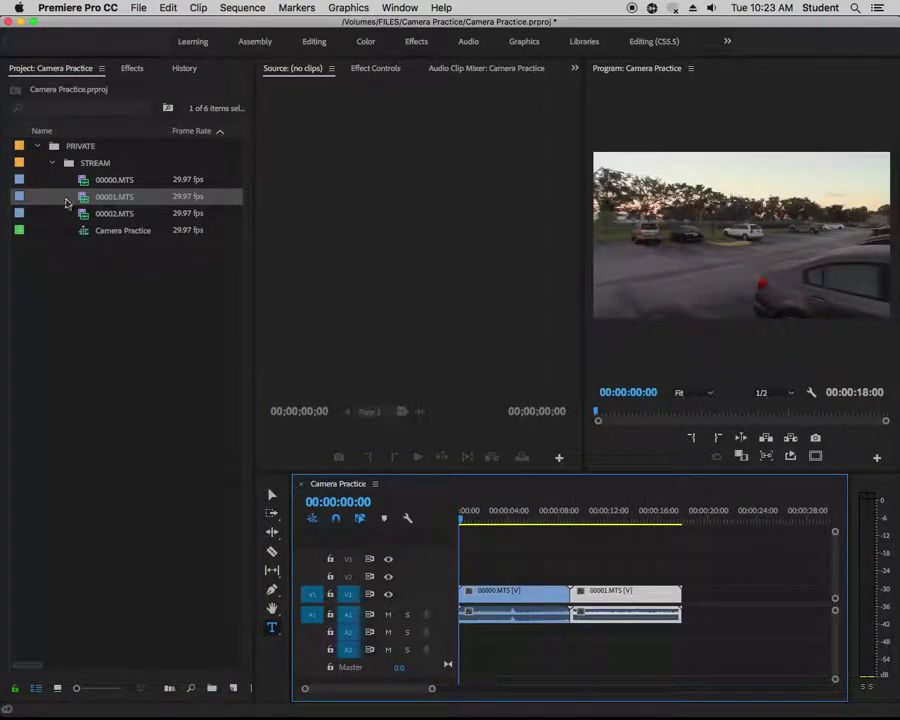
double_click(83, 216)
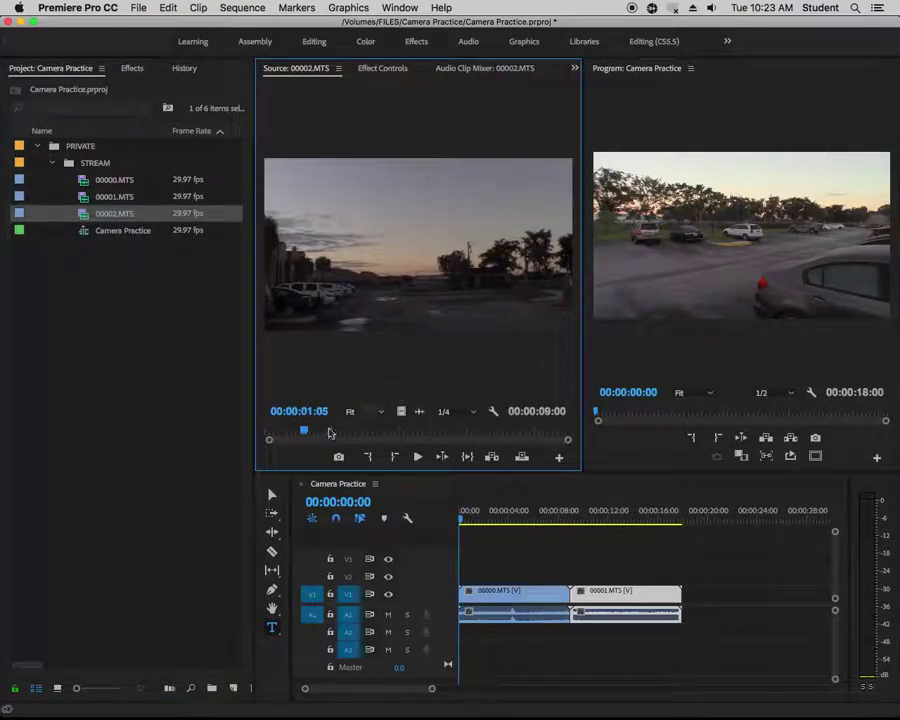
left_click_drag(309, 441, 368, 432)
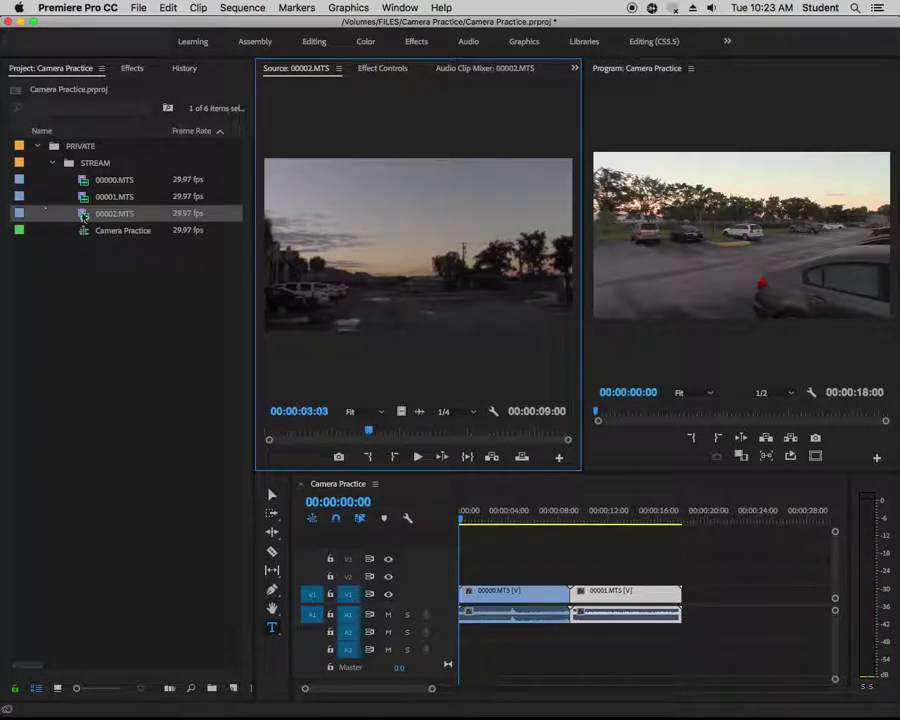
left_click(163, 254)
left_click_drag(163, 254, 692, 594)
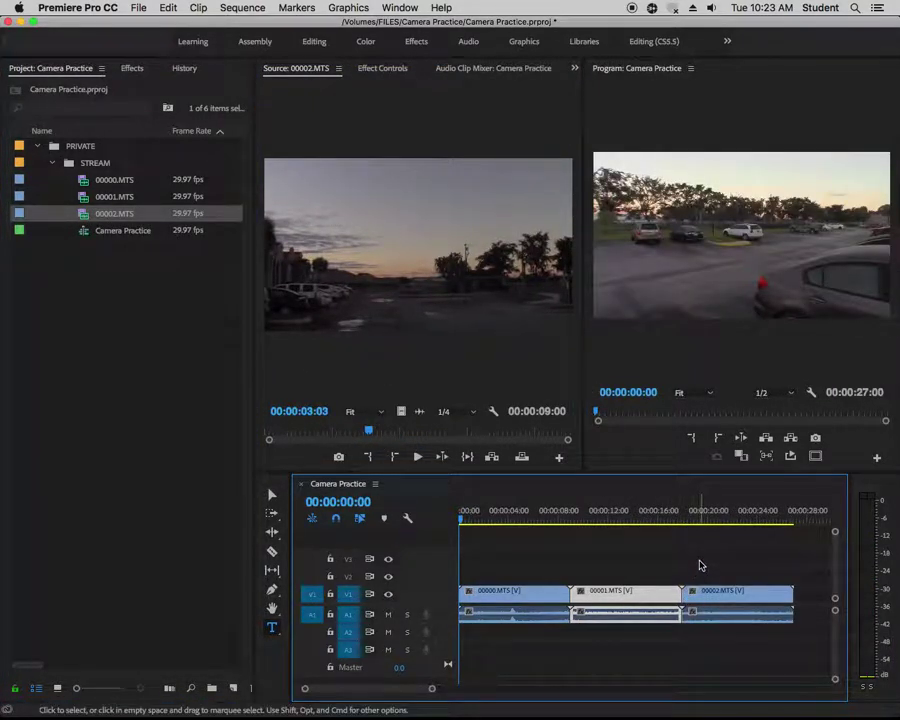
Add a text title reading "My Graphic" at the start of the sequence, in the lower left of the frame
left_click(589, 511)
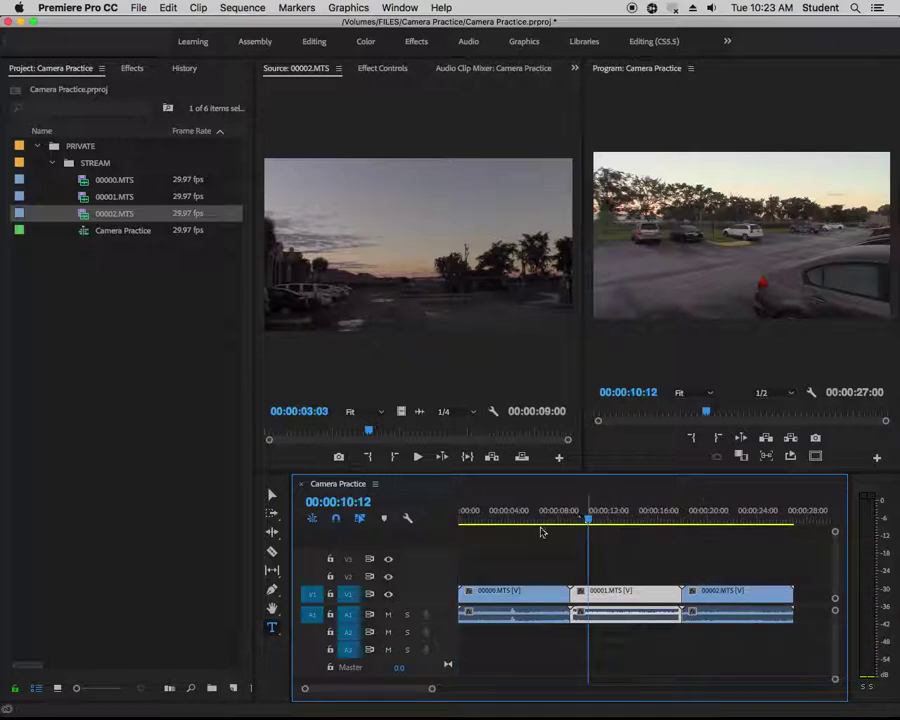
left_click(494, 511)
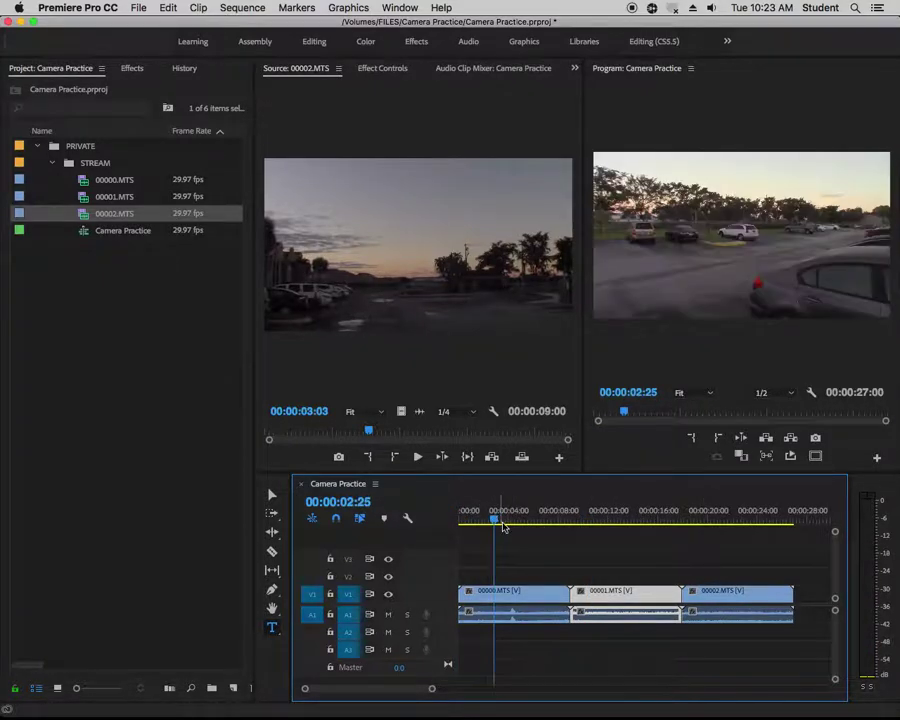
left_click(510, 540)
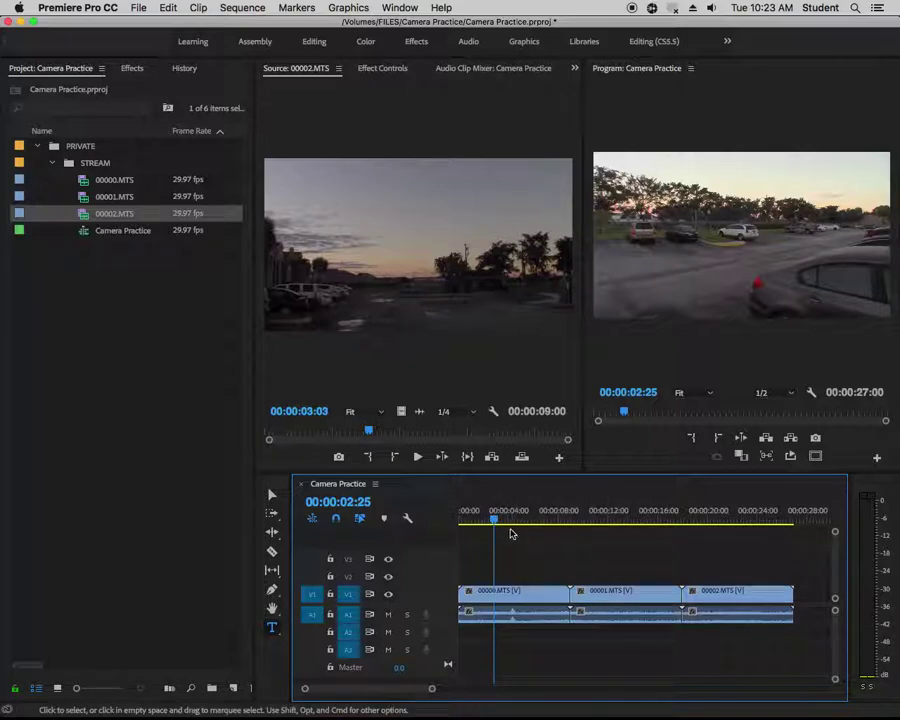
left_click_drag(496, 523, 461, 521)
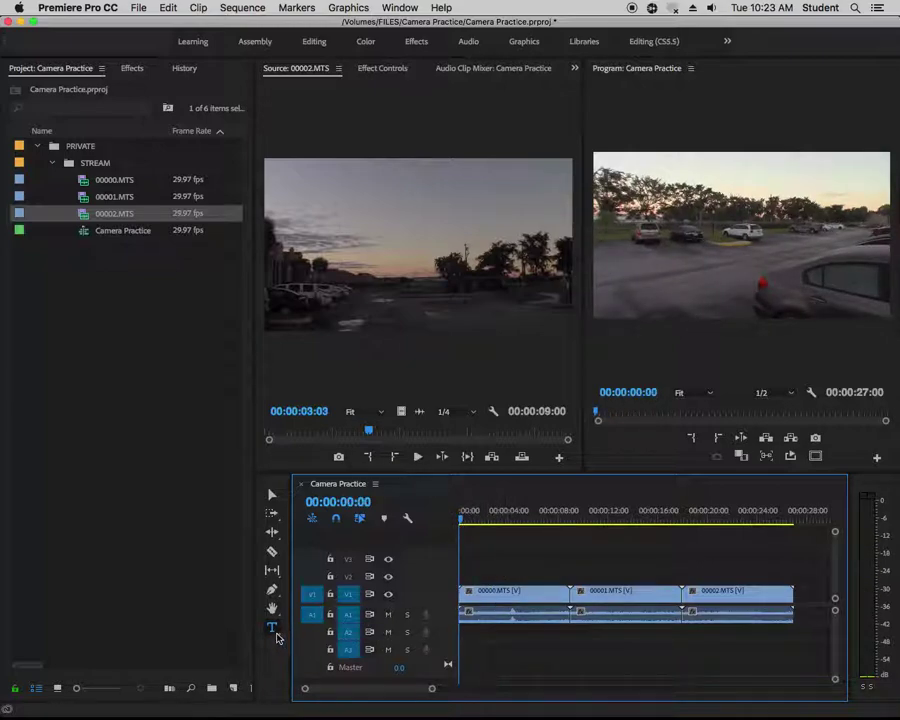
left_click(272, 628)
left_click(623, 266)
type("My Graphic")
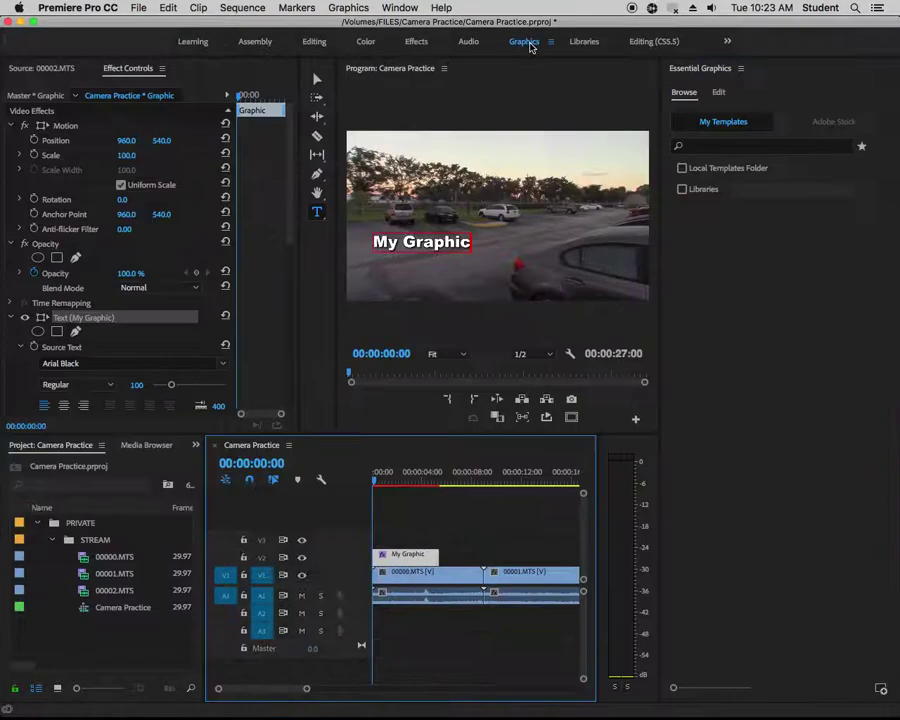
Switch to the Graphics workspace and show the title's editable text and appearance properties
left_click(526, 43)
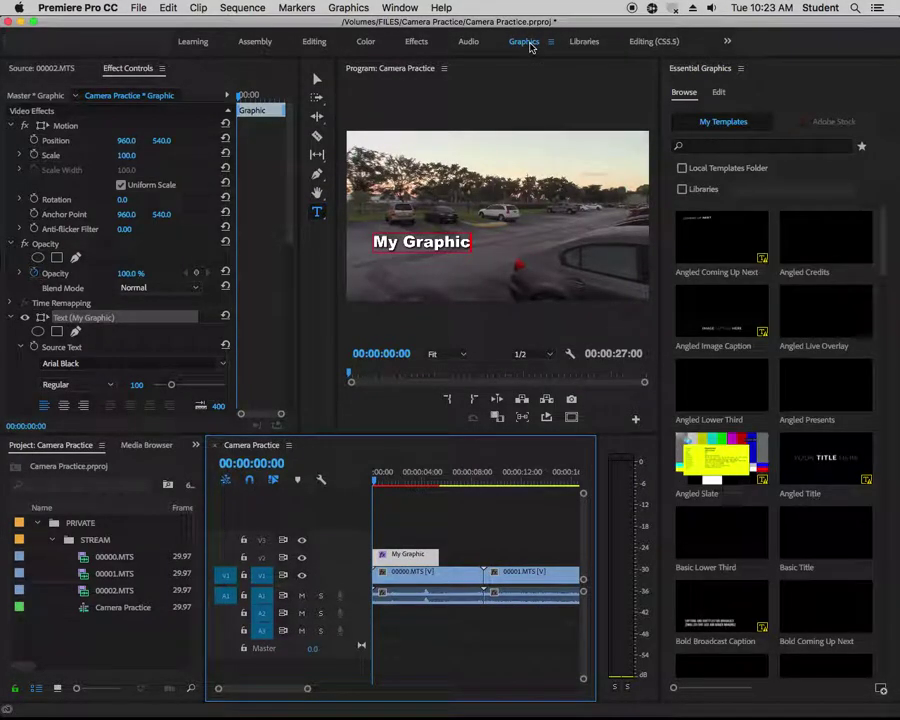
left_click(719, 94)
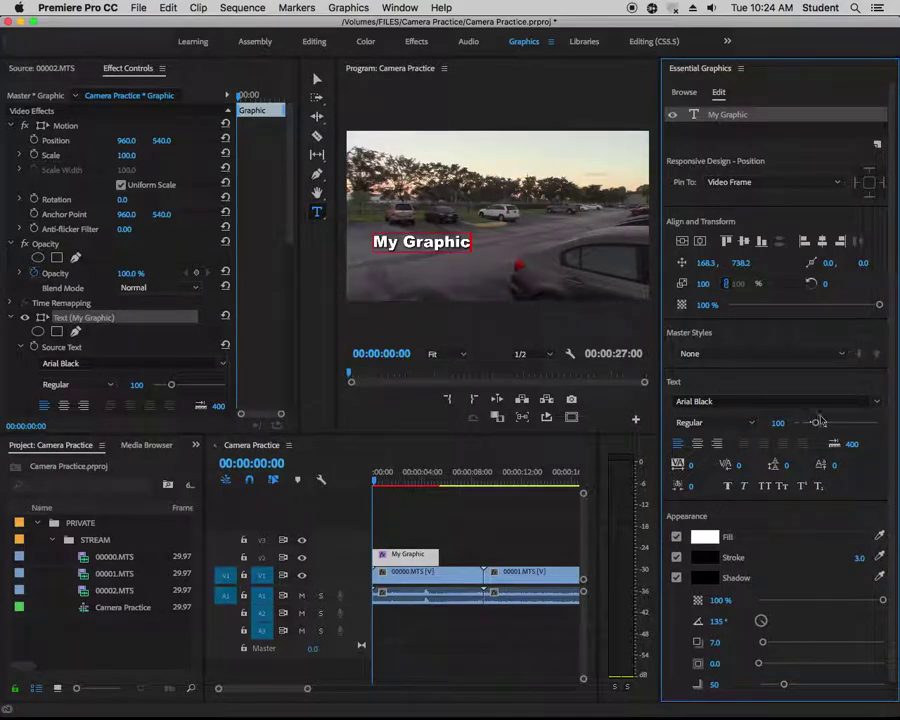
Try Baskerville Old Face on the title, then select all its text and apply the Baskerville font
left_click(878, 403)
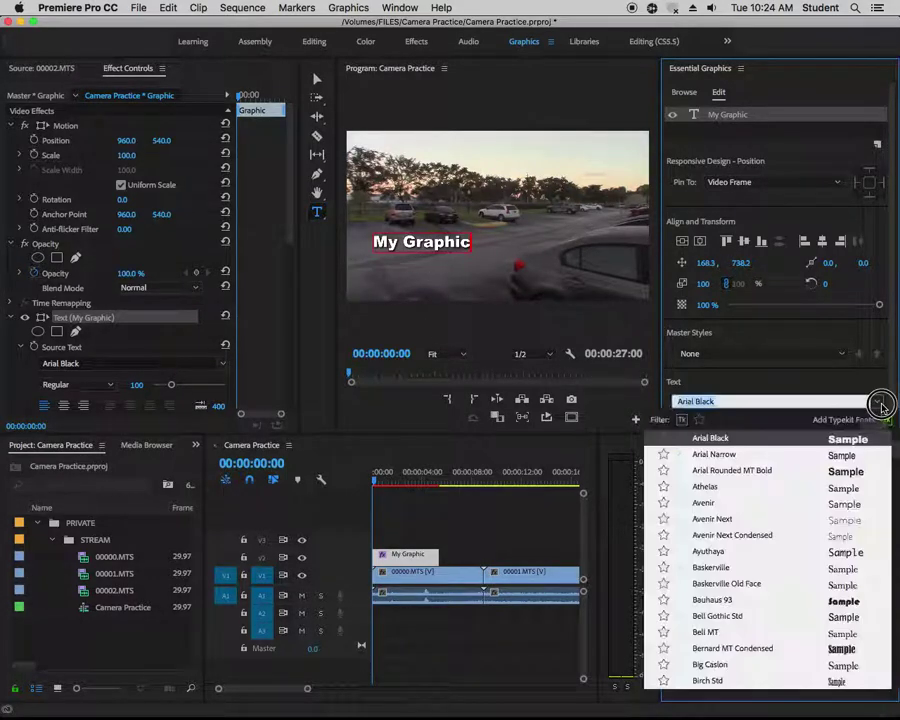
left_click(754, 586)
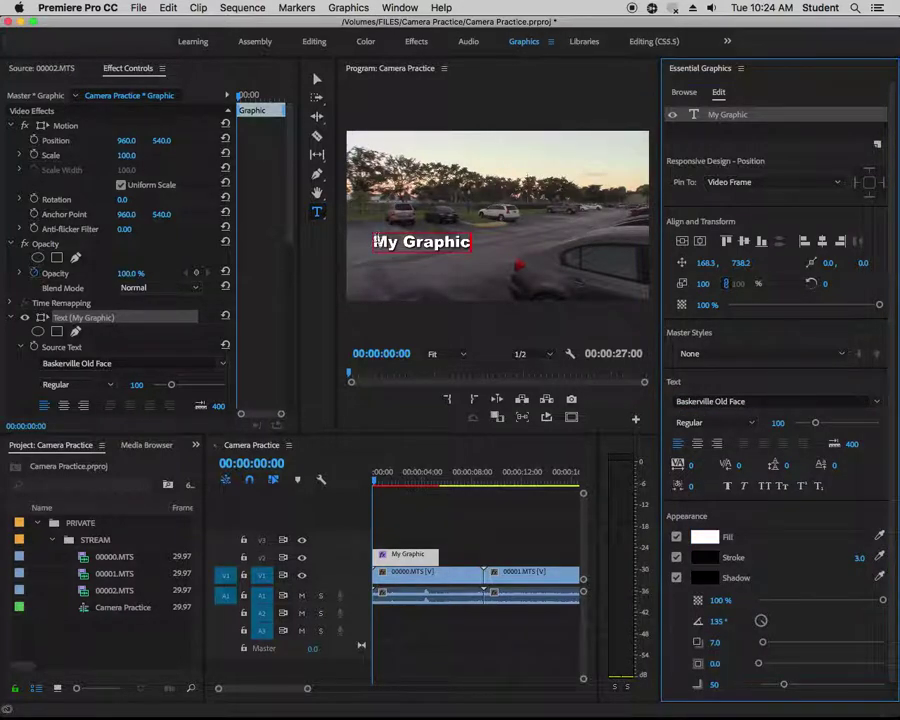
left_click_drag(375, 239, 468, 244)
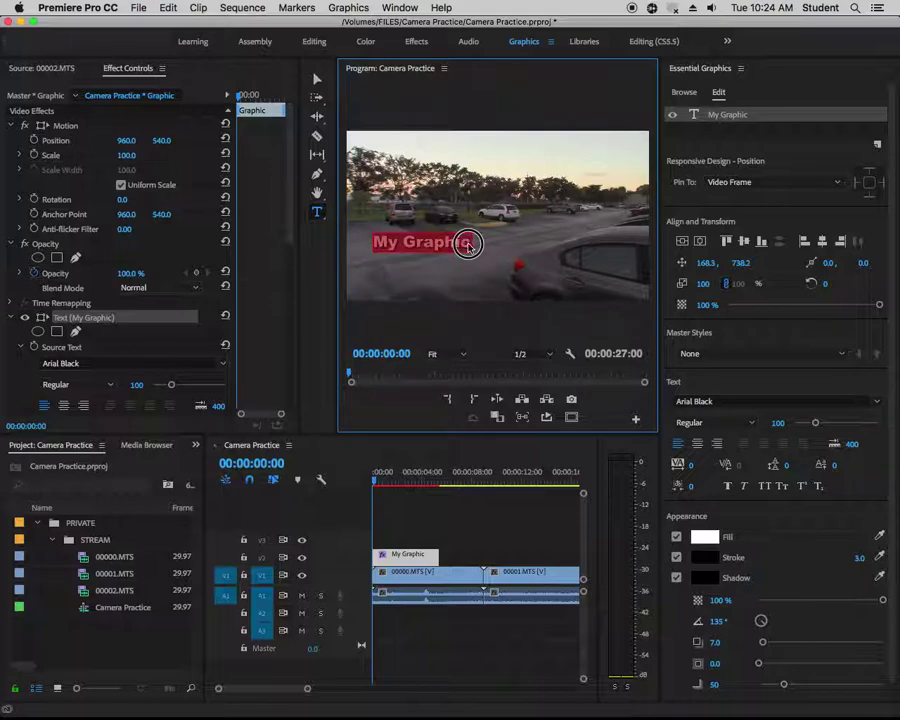
left_click(790, 401)
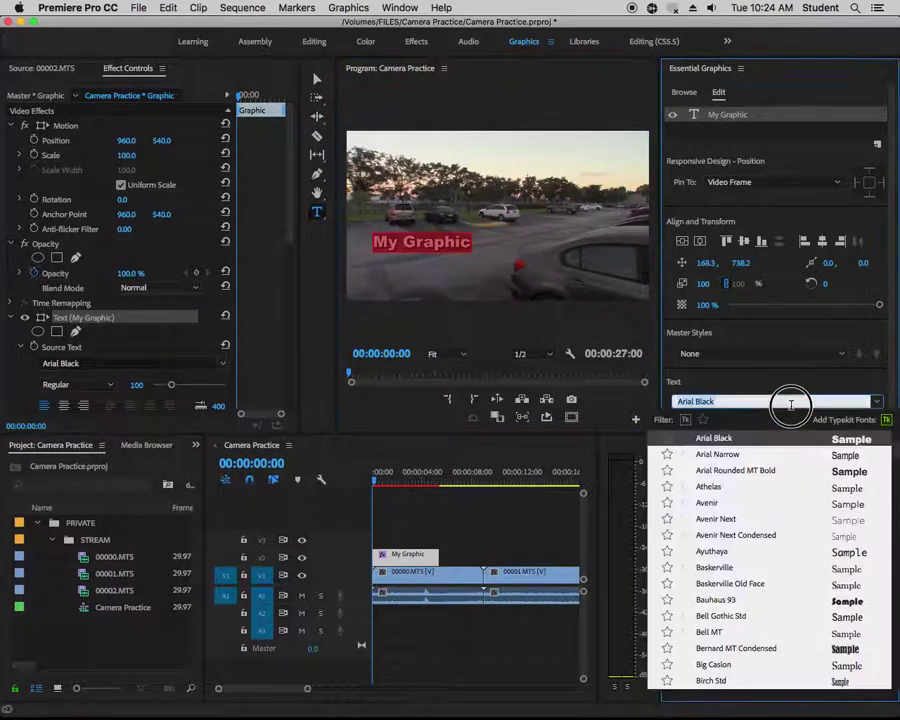
left_click(730, 569)
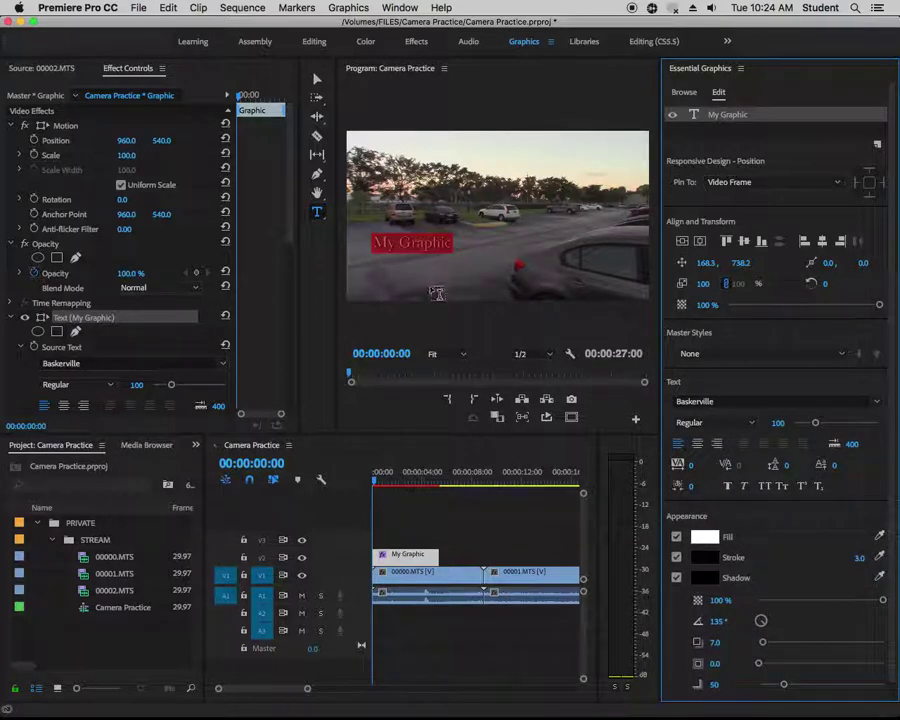
Set the title's font back to Arial Black and deselect its characters
left_click(875, 405)
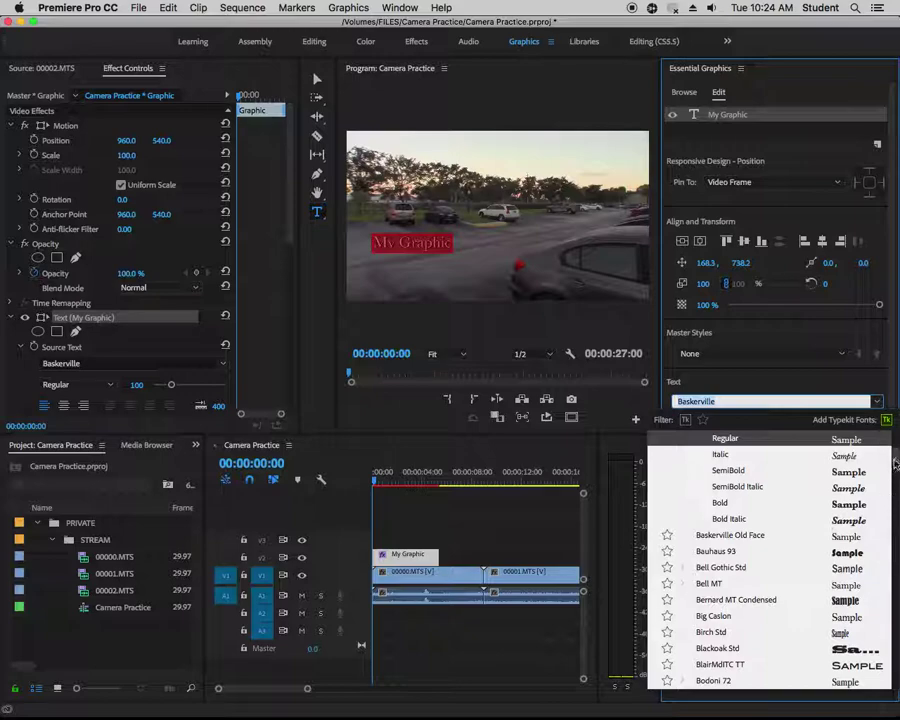
scroll(893, 460, "up", 5)
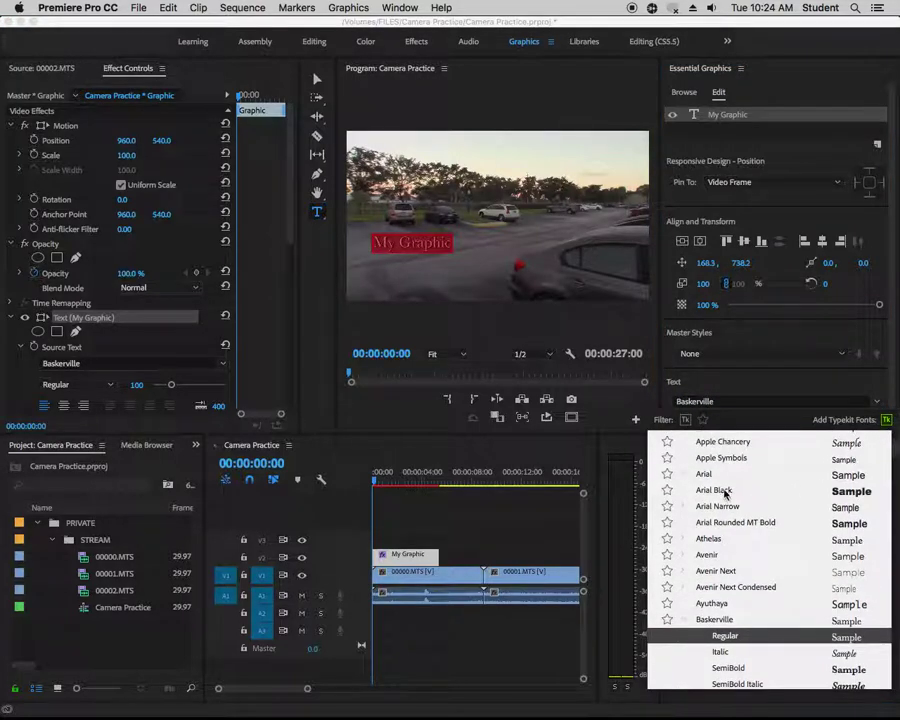
left_click(725, 491)
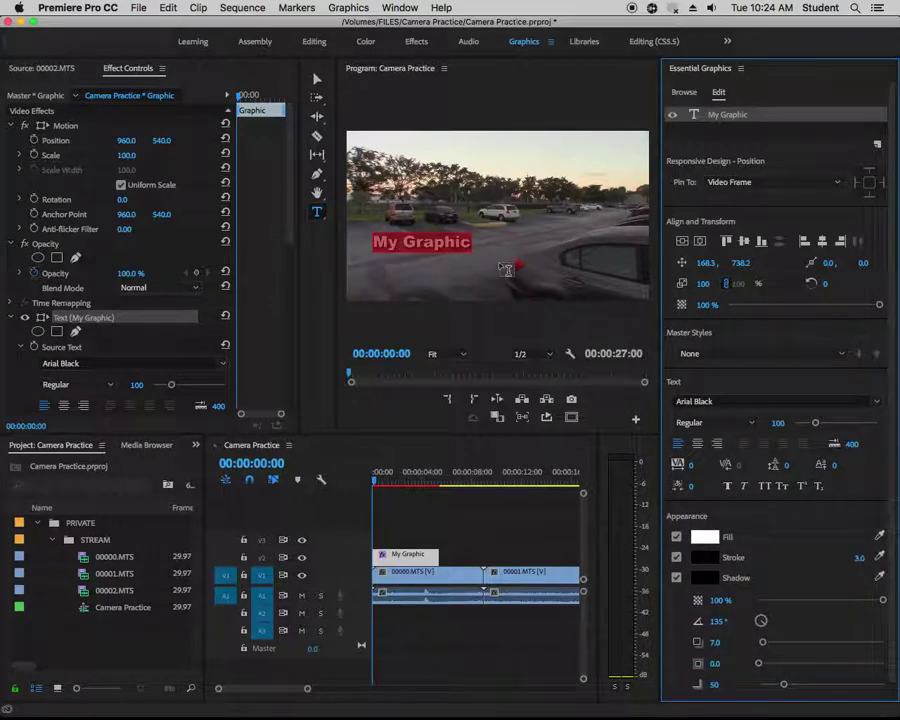
left_click(430, 245)
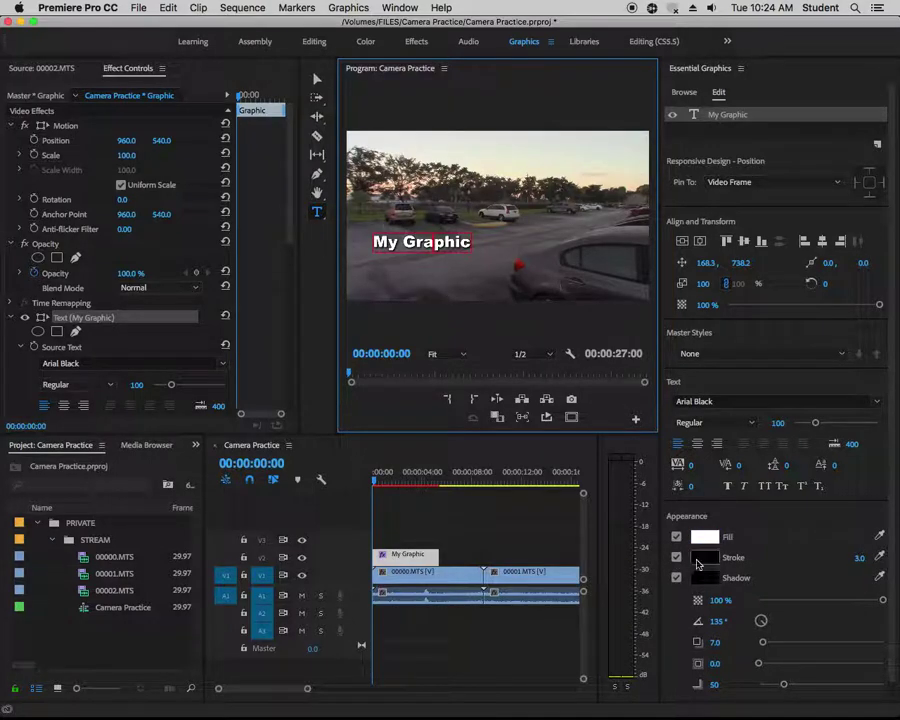
Give the title a near-black stroke (050505) with a width of 3.0
key("super+s")
left_click(705, 557)
left_click(288, 177)
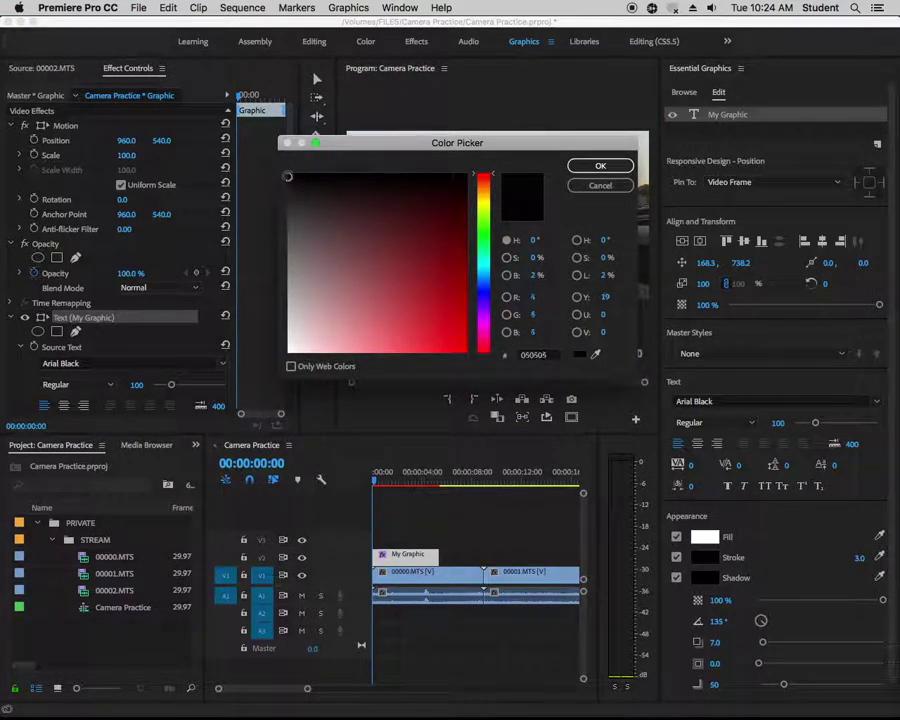
left_click(597, 165)
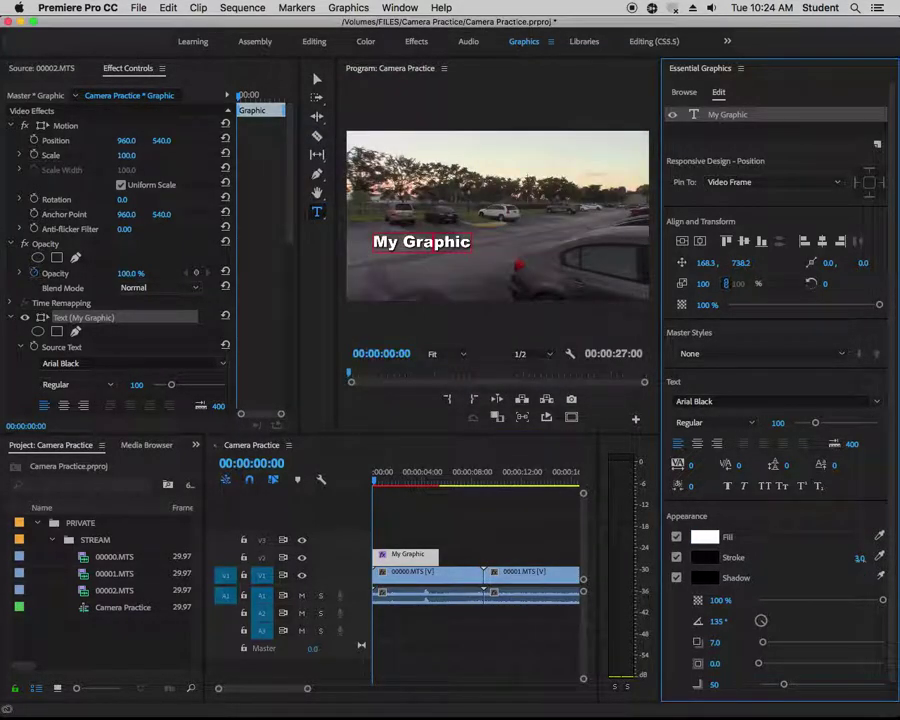
left_click(858, 558)
key("Return")
Set the title's shadow to black (000000) at 100% opacity
left_click(704, 578)
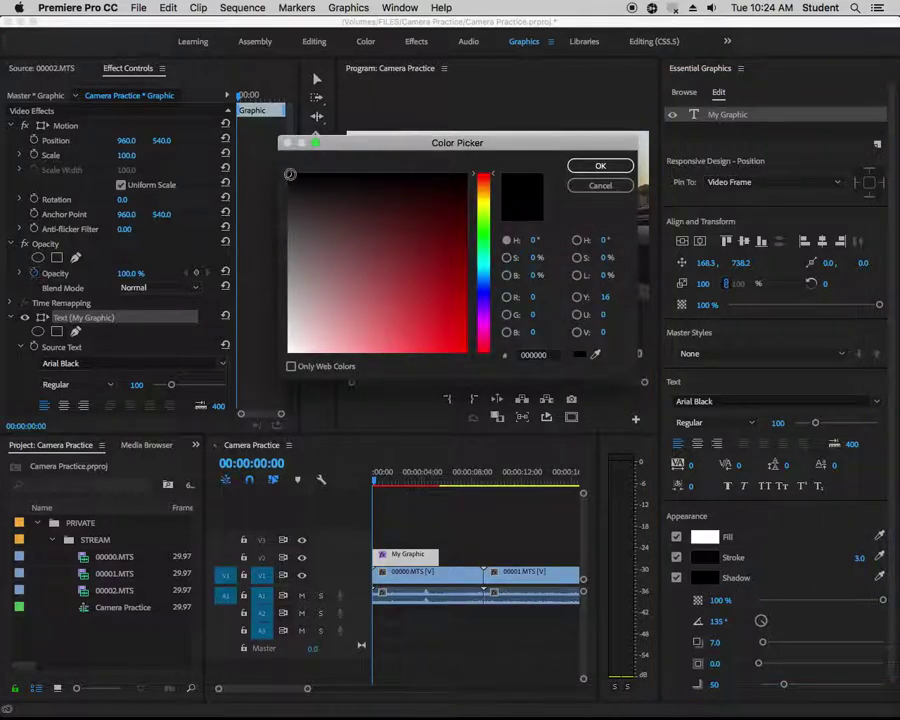
left_click(600, 166)
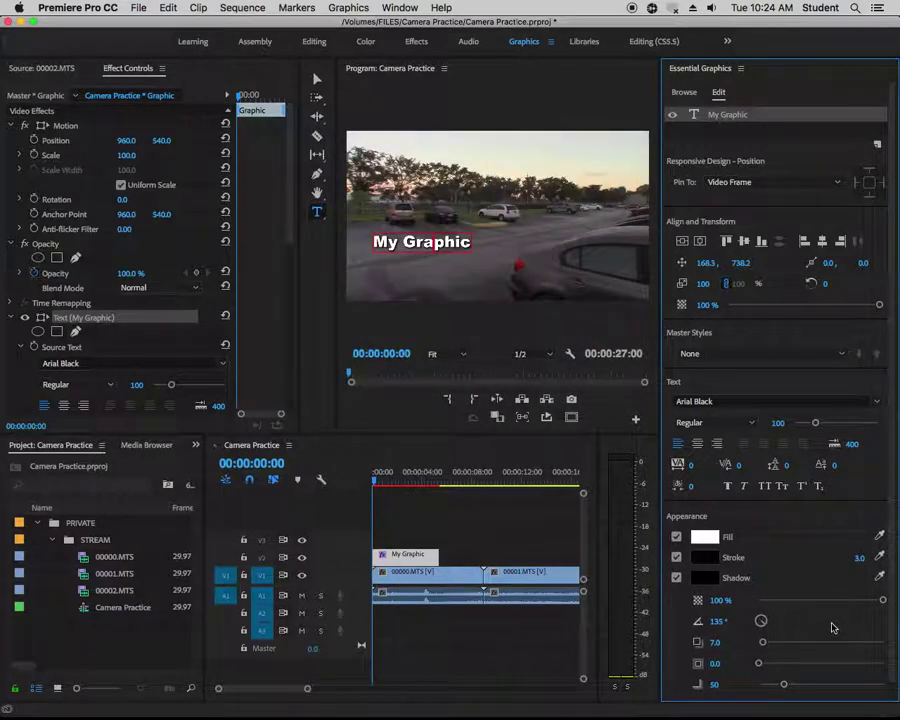
mouse_move(883, 600)
left_mouse_down()
mouse_move(800, 604)
mouse_move(896, 600)
left_mouse_up()
Try a shadow distance of 35 and a shadow size of 58.2 on the title, resetting them to 7 and 0
mouse_move(764, 647)
left_mouse_down()
mouse_move(814, 644)
mouse_move(780, 643)
left_mouse_up()
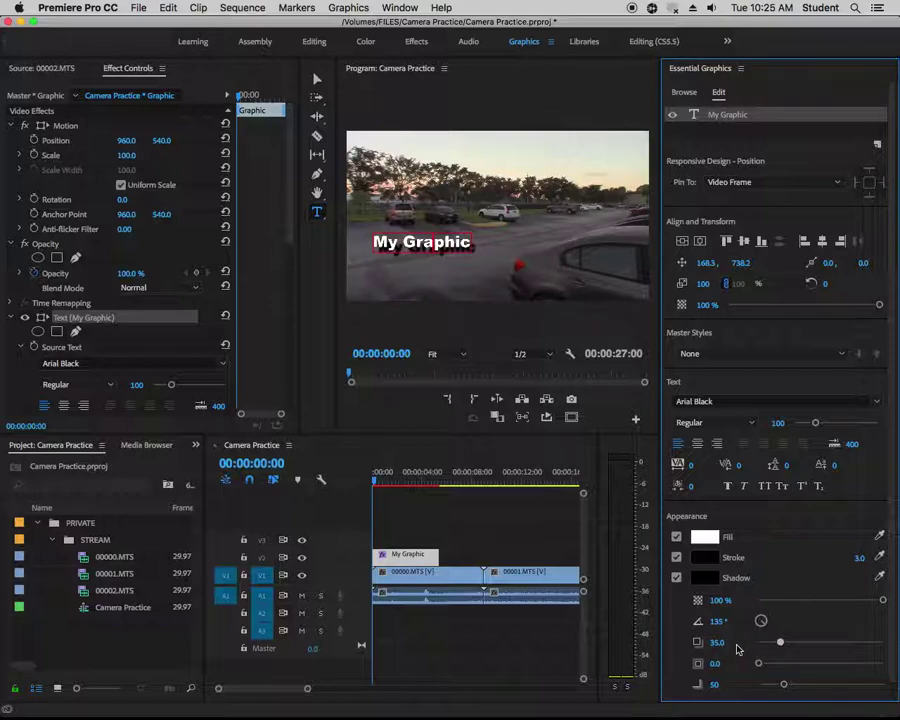
left_click(719, 645)
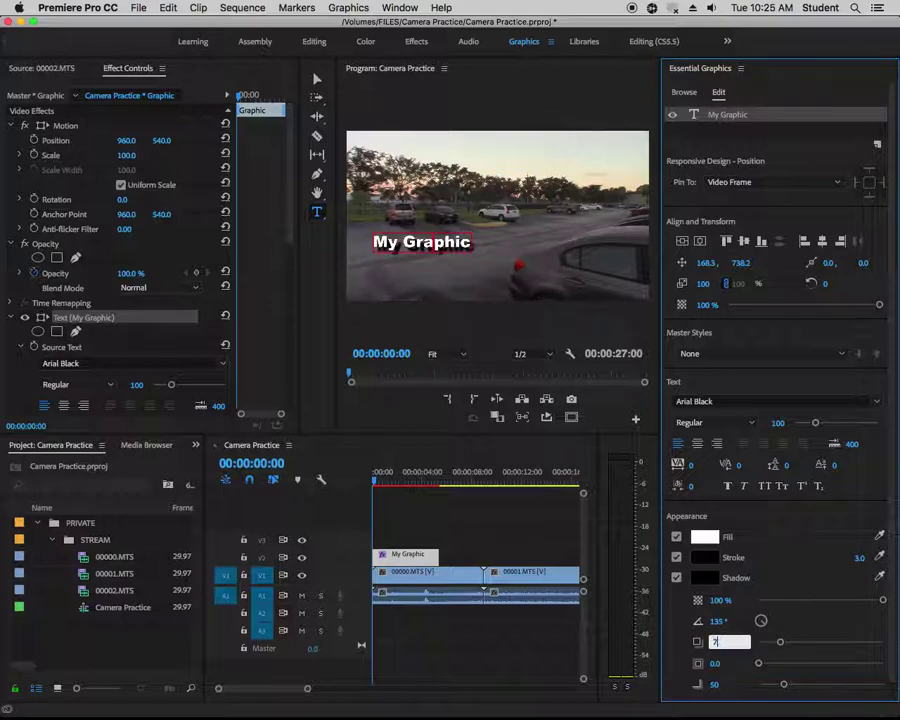
key("Return")
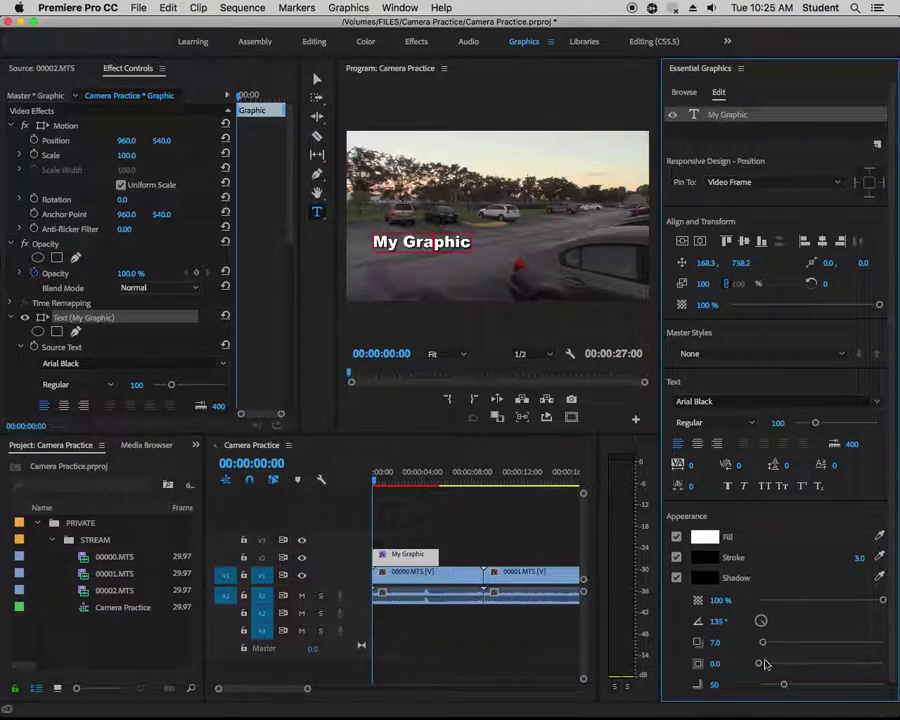
left_click_drag(760, 664, 830, 667)
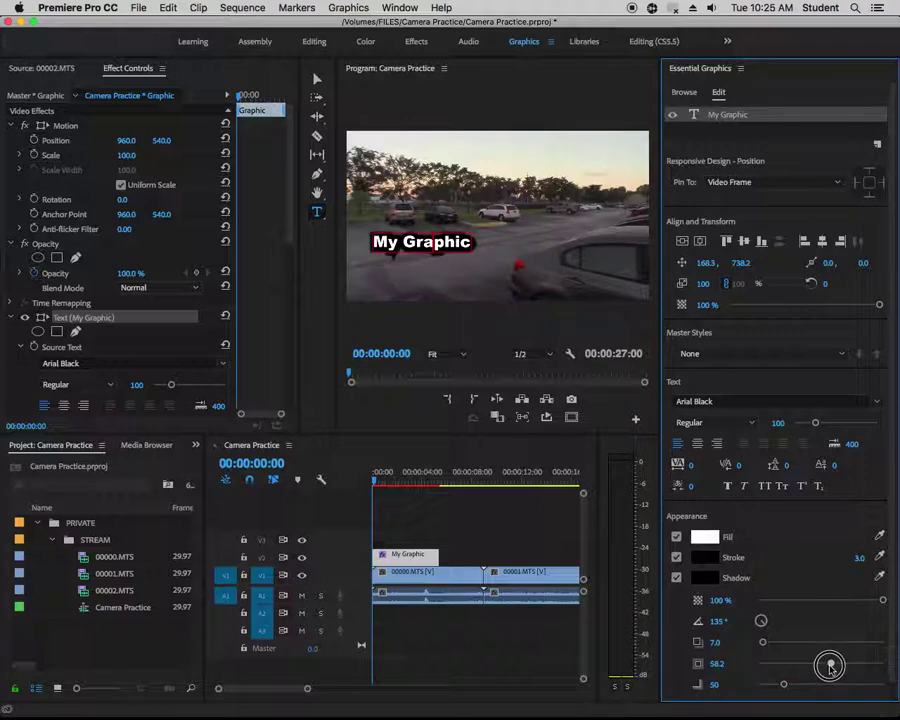
left_click_drag(830, 666, 733, 663)
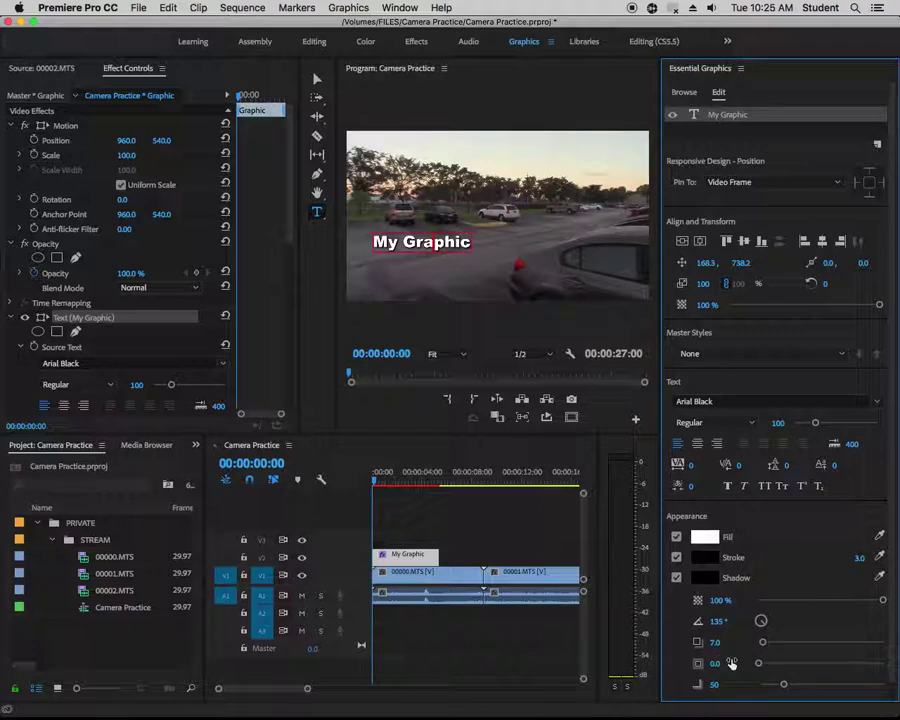
Try a much stronger blur on the title's shadow and set the shadow blur to 40
left_click_drag(785, 687, 851, 683)
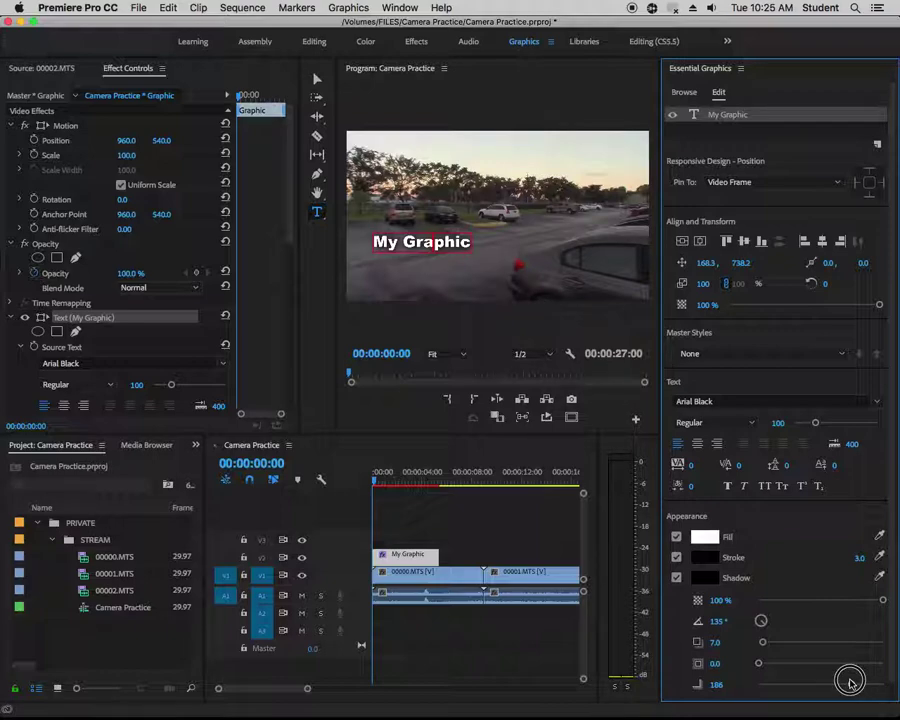
left_click_drag(850, 683, 848, 683)
left_click(735, 680)
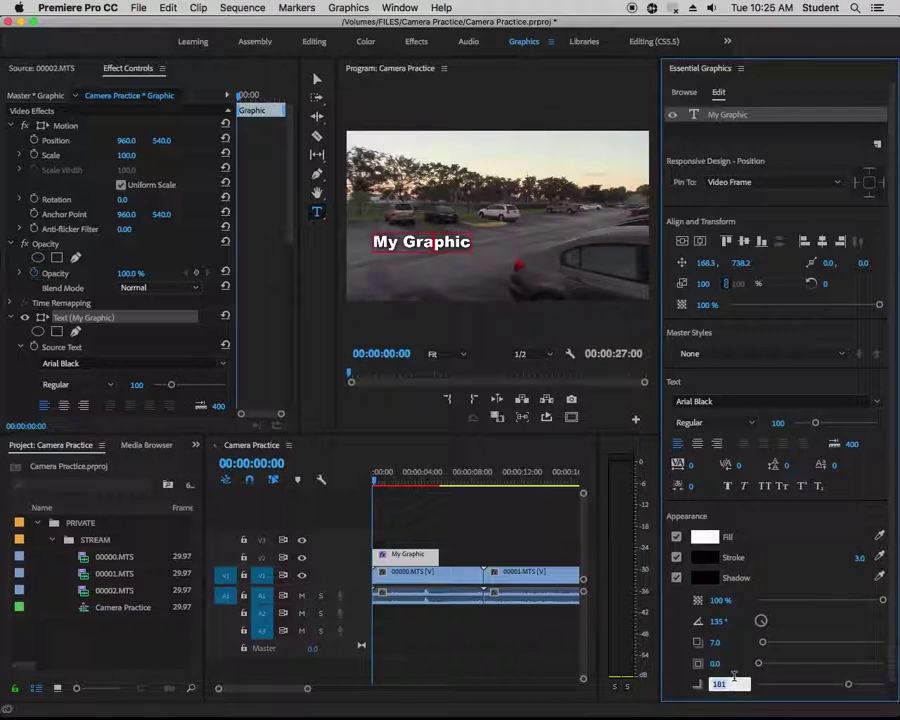
key("Return")
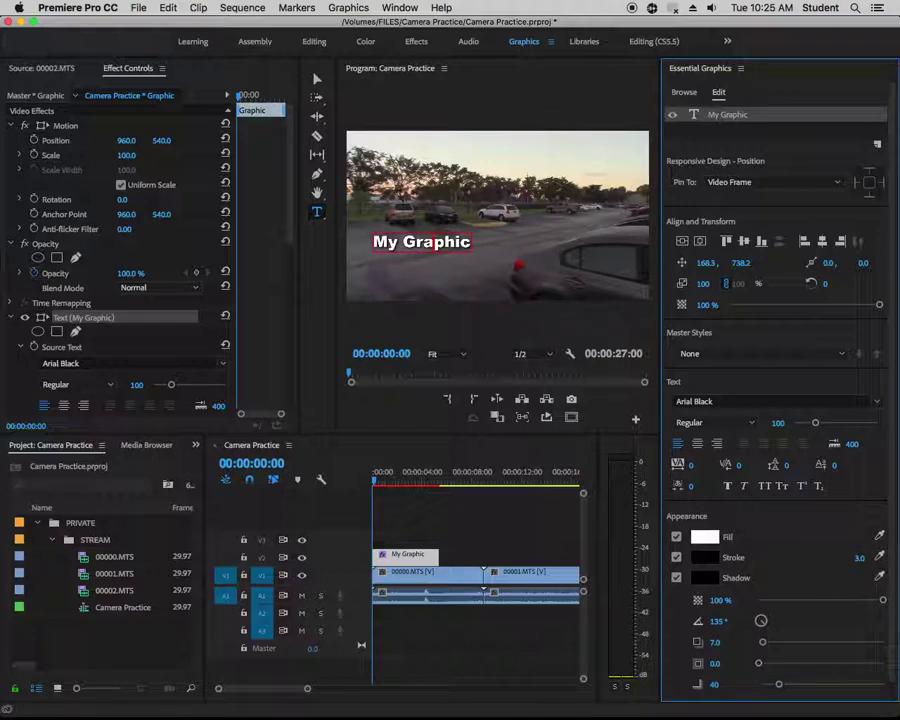
Try moving the My Graphic title in the frame, centring it and aligning it to the left edge
left_click(316, 80)
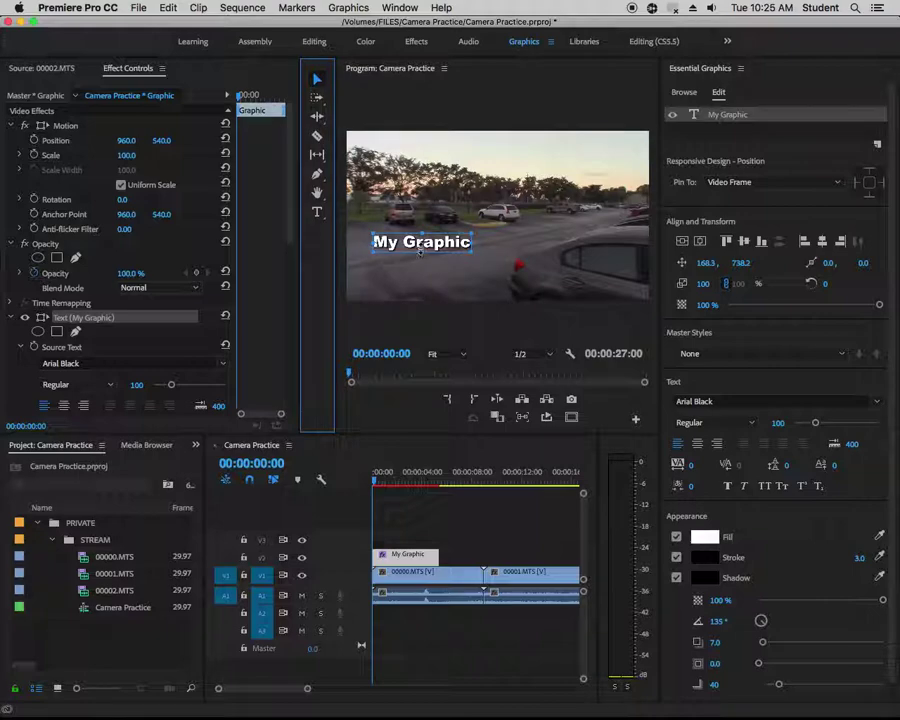
left_click_drag(452, 252, 422, 271)
left_click(701, 242)
left_click_drag(426, 300, 488, 289)
left_click(801, 245)
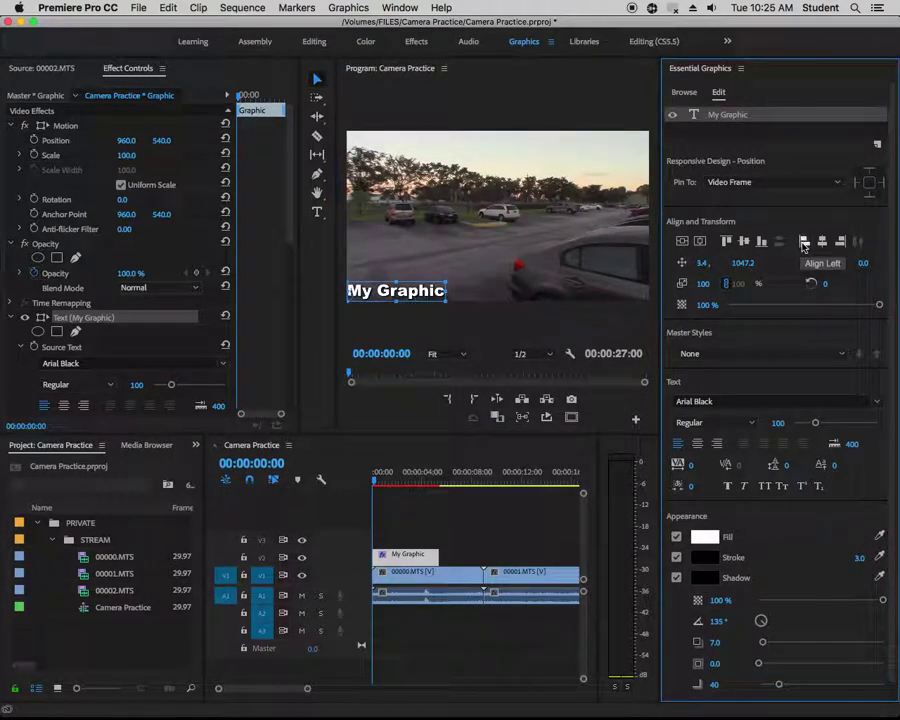
Scale the My Graphic title to about 122% and place it in the frame's lower-left area at about 146.5, 860.3
left_click_drag(392, 298, 402, 295)
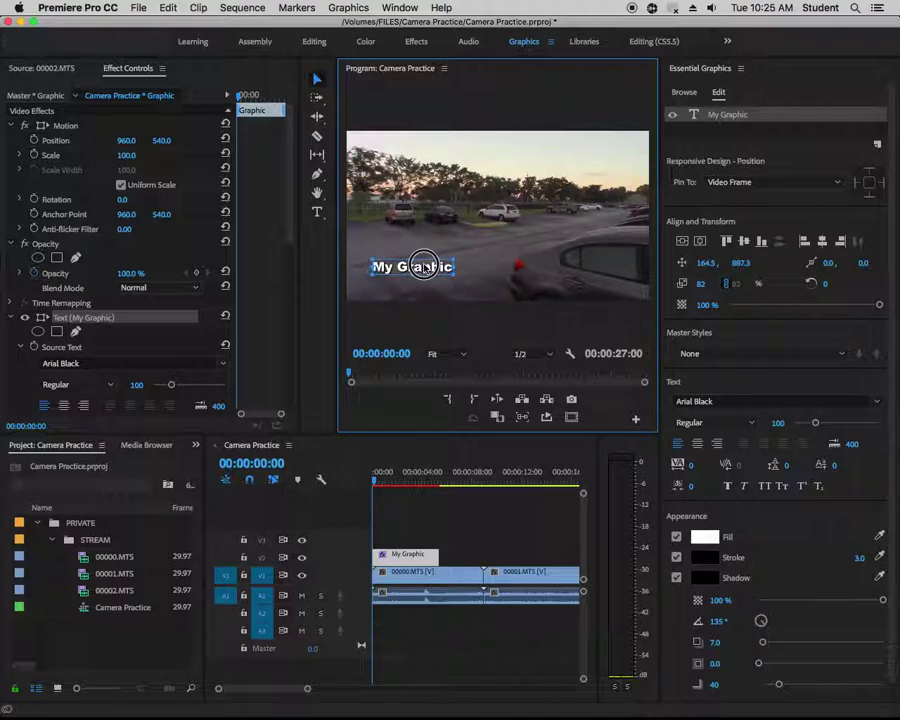
mouse_move(456, 255)
left_mouse_down()
mouse_move(460, 243)
mouse_move(452, 252)
left_mouse_up()
left_click_drag(441, 261, 445, 263)
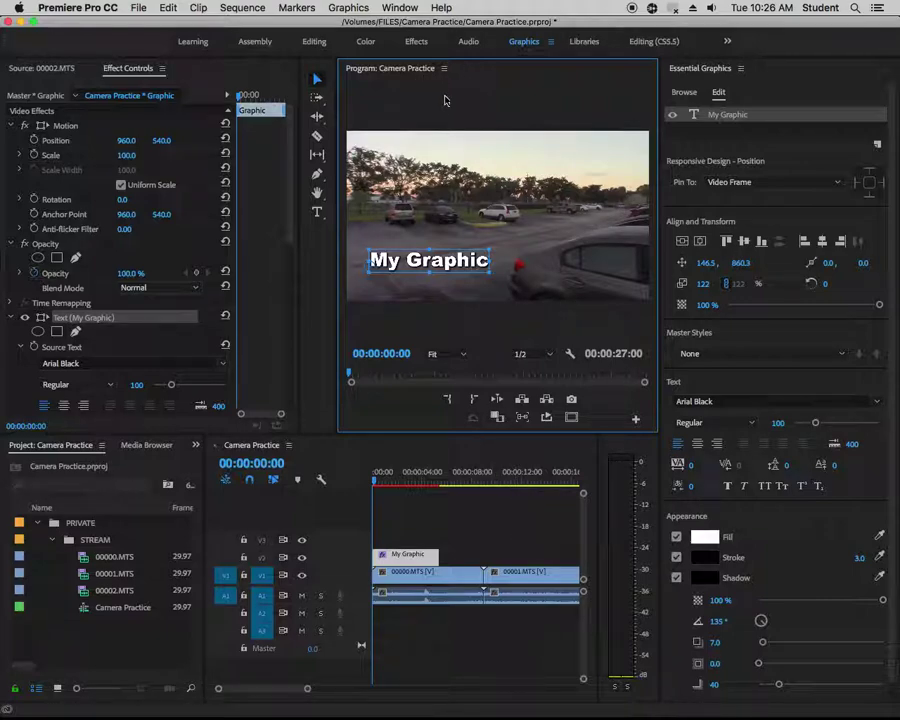
Switch to the My Editing workspace and move the playhead to 00:00:02:25 within the title
left_click(727, 41)
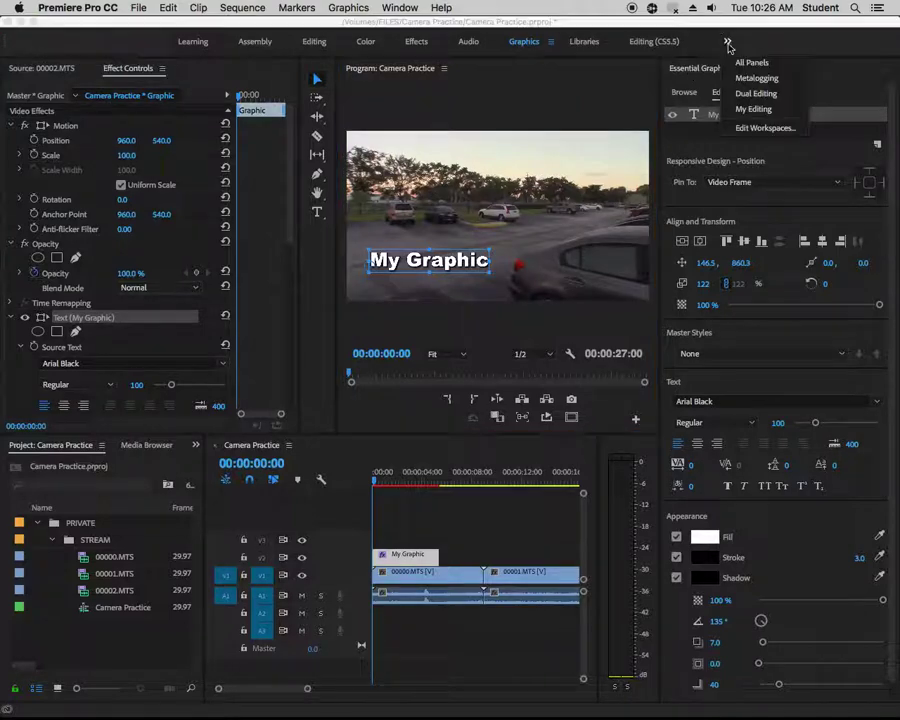
left_click(740, 110)
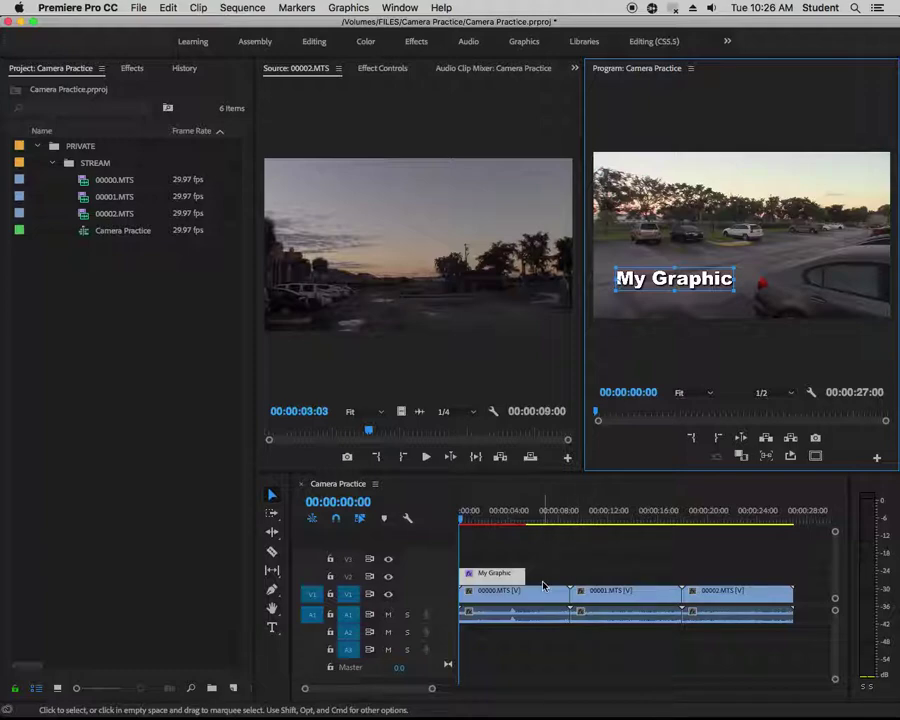
left_click(489, 518)
mouse_move(491, 518)
left_mouse_down()
mouse_move(482, 518)
mouse_move(492, 518)
left_mouse_up()
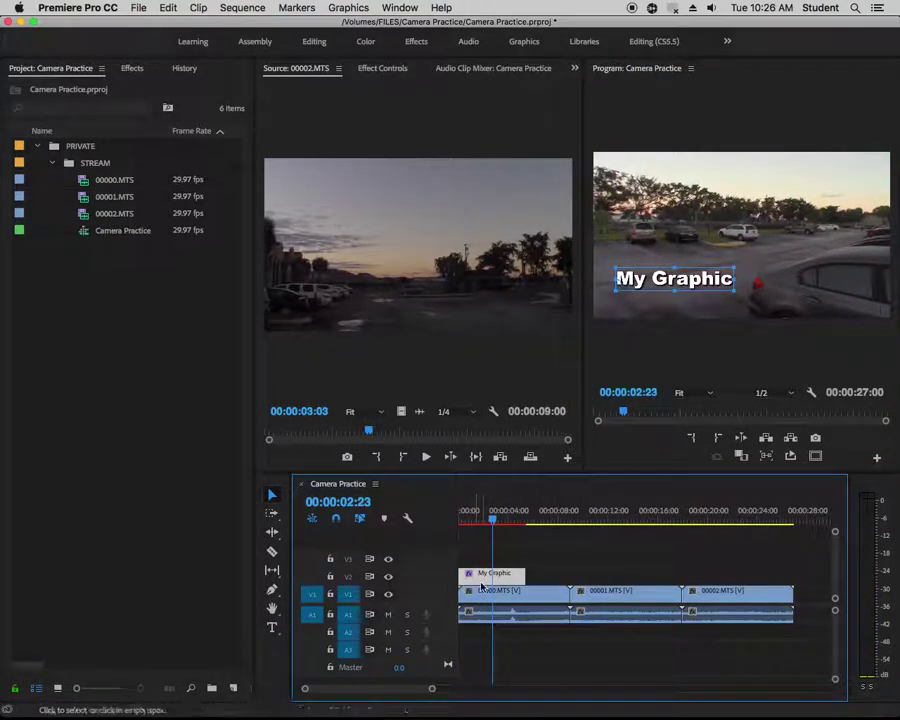
mouse_move(493, 518)
left_mouse_down()
mouse_move(548, 518)
mouse_move(493, 519)
left_mouse_up()
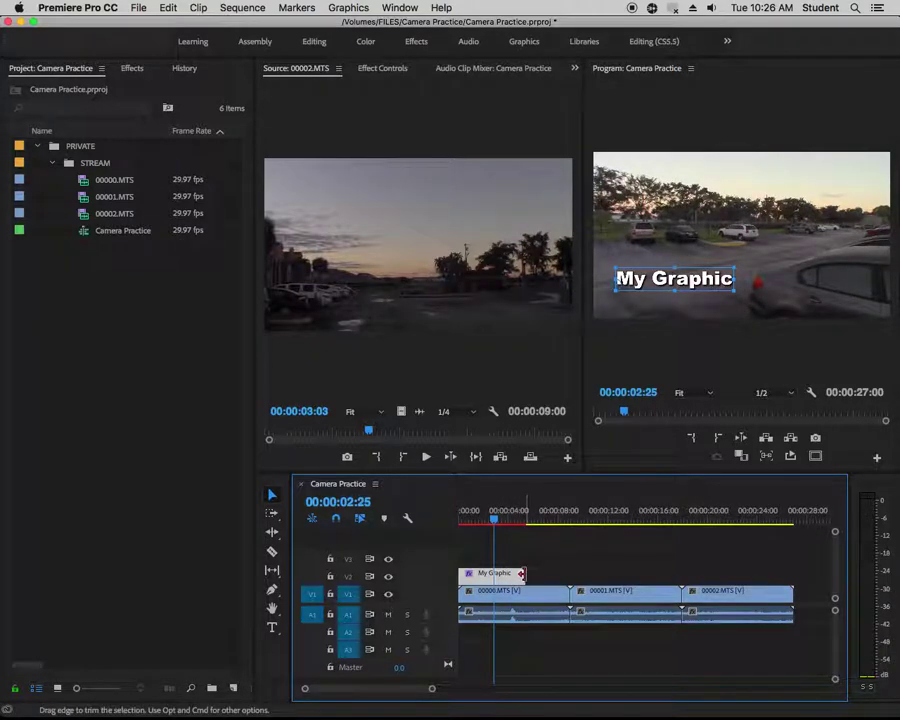
Extend the My Graphic title on V2 to the end of clip 00000.MTS and deselect it
left_click_drag(529, 573, 568, 577)
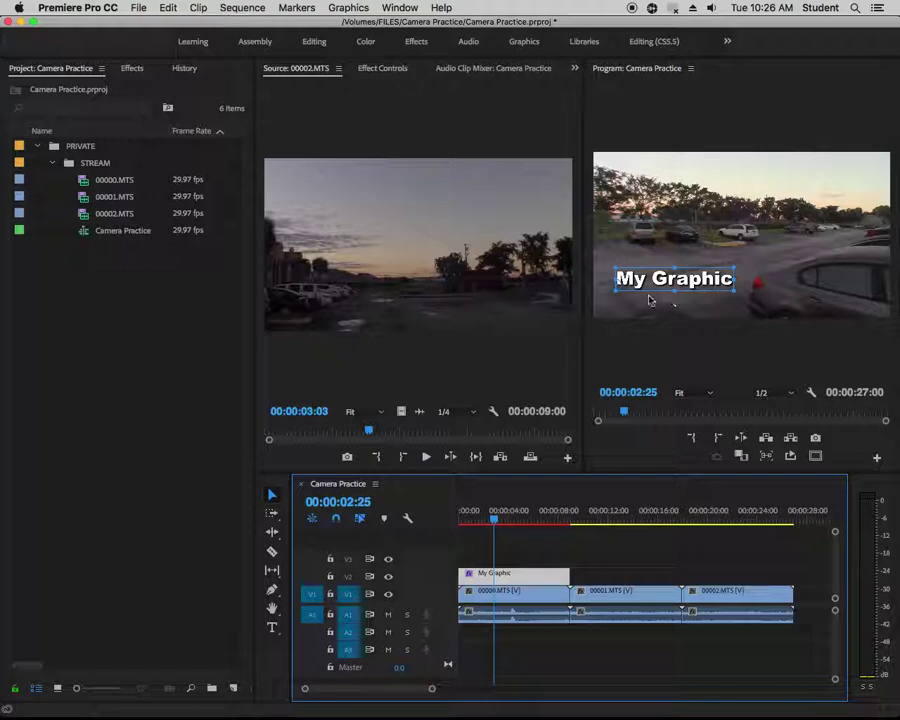
left_click(631, 556)
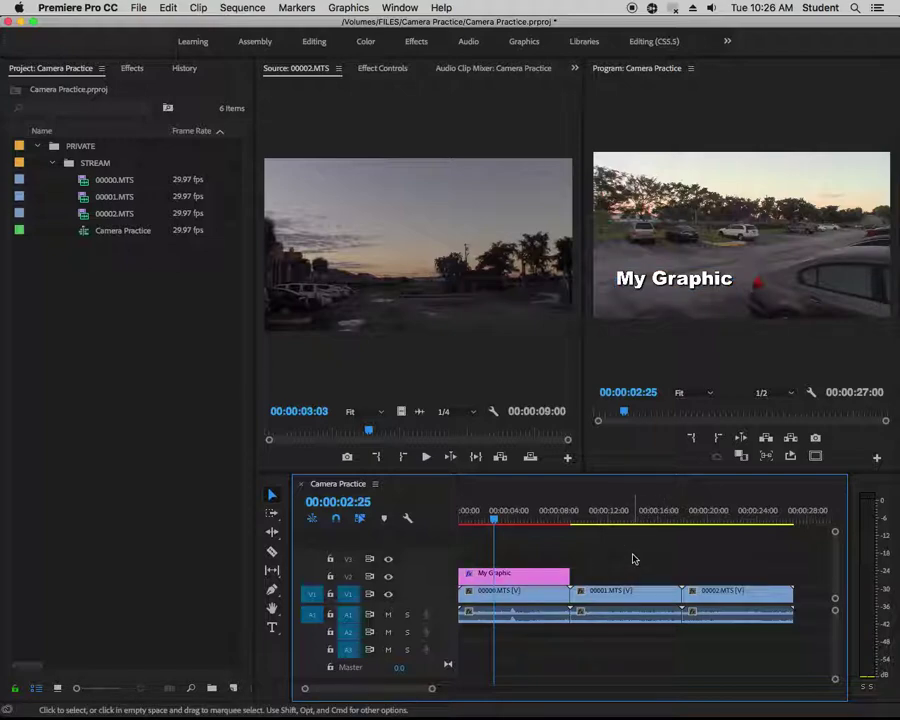
left_click(542, 576)
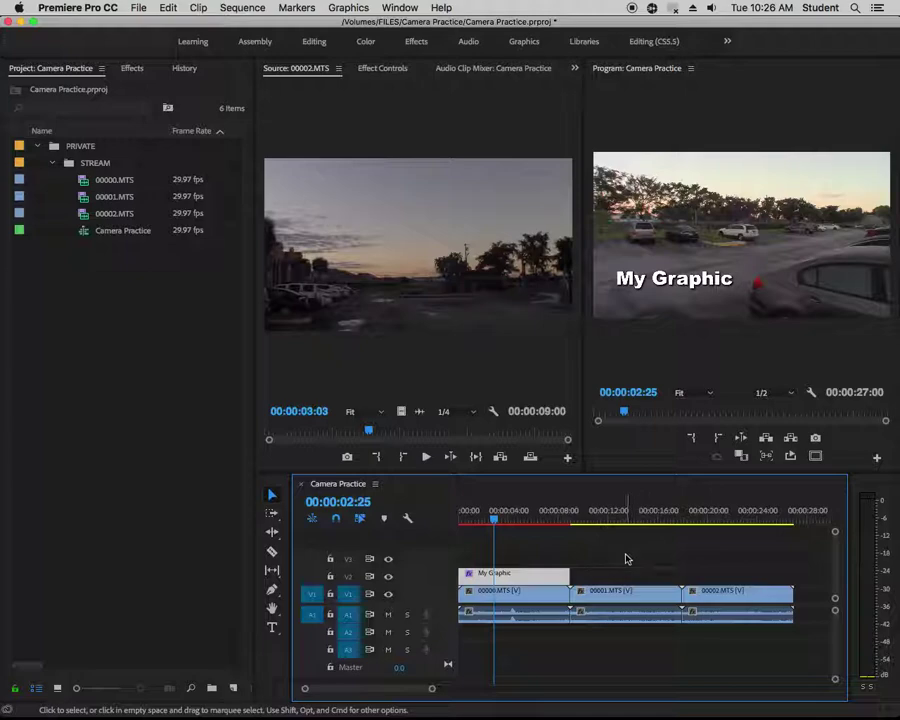
left_click(625, 558)
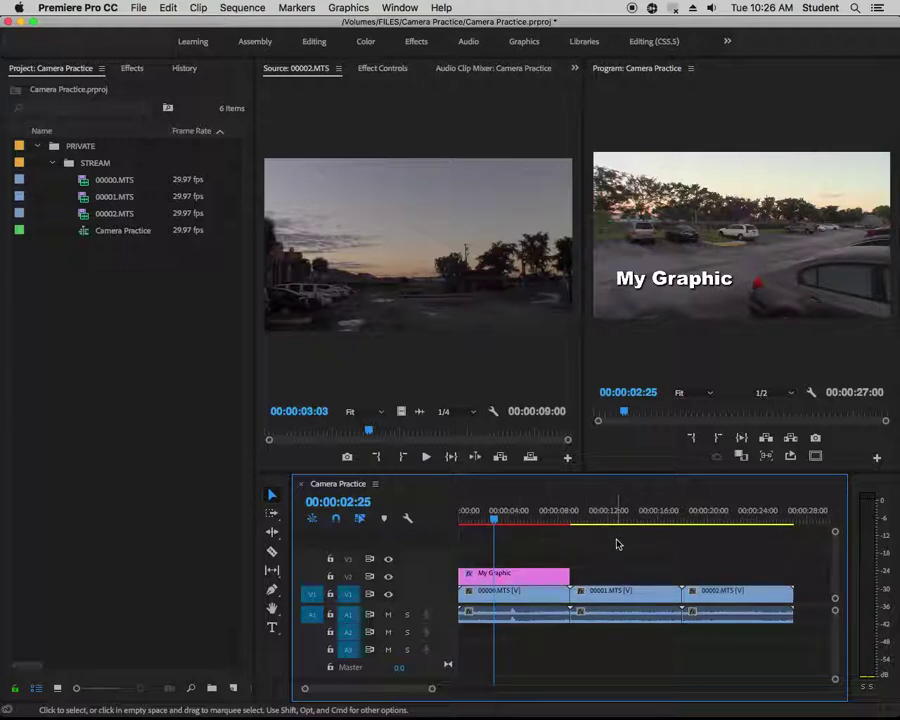
Try placing a copy of the My Graphic title above clip 00001.MTS, and undo the copy
left_click(530, 576)
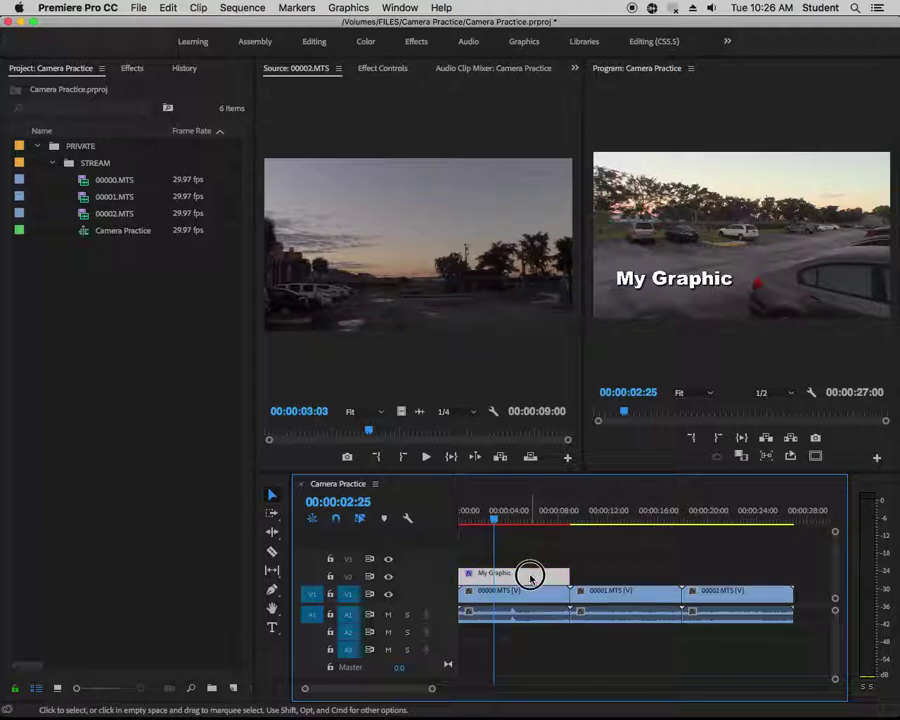
left_click_drag(530, 576, 646, 577)
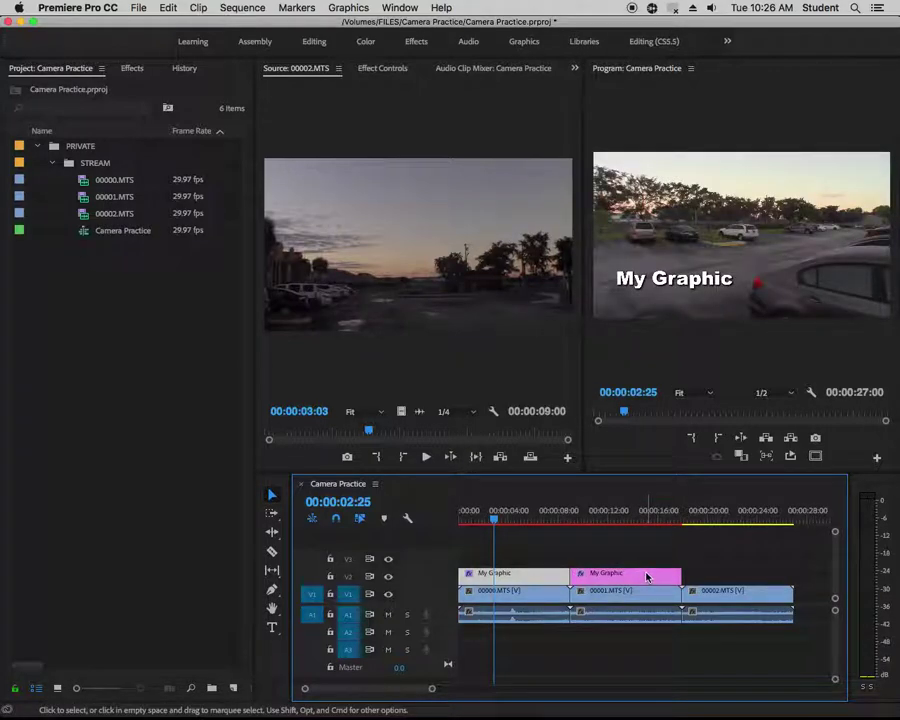
key("Delete")
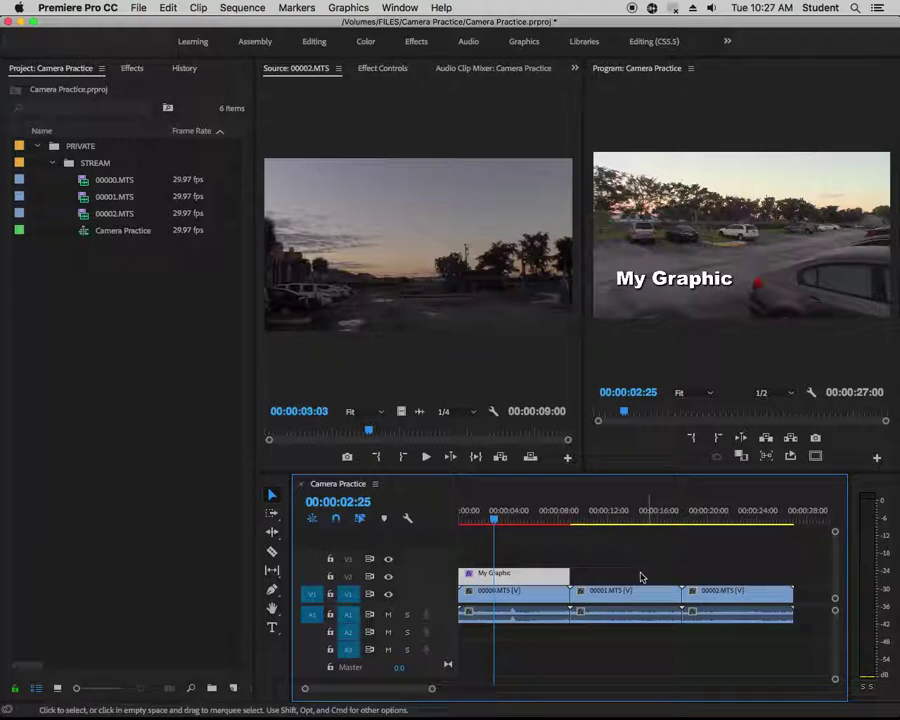
Try moving the original My Graphic title above clip 00001.MTS without copying it, and undo the move
left_click(567, 573)
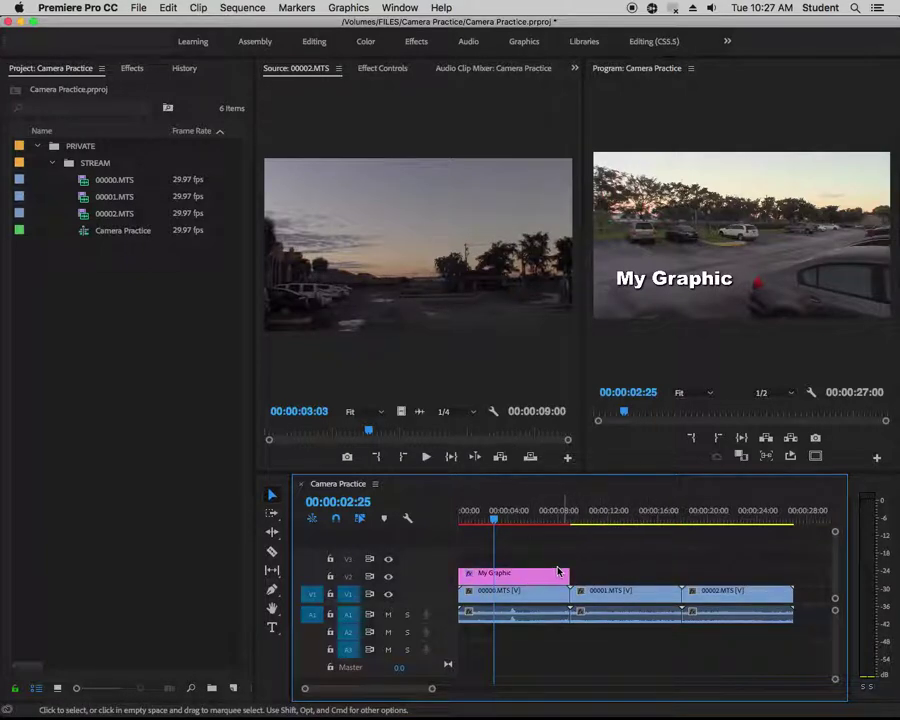
left_click(565, 574)
left_click_drag(565, 575, 642, 574)
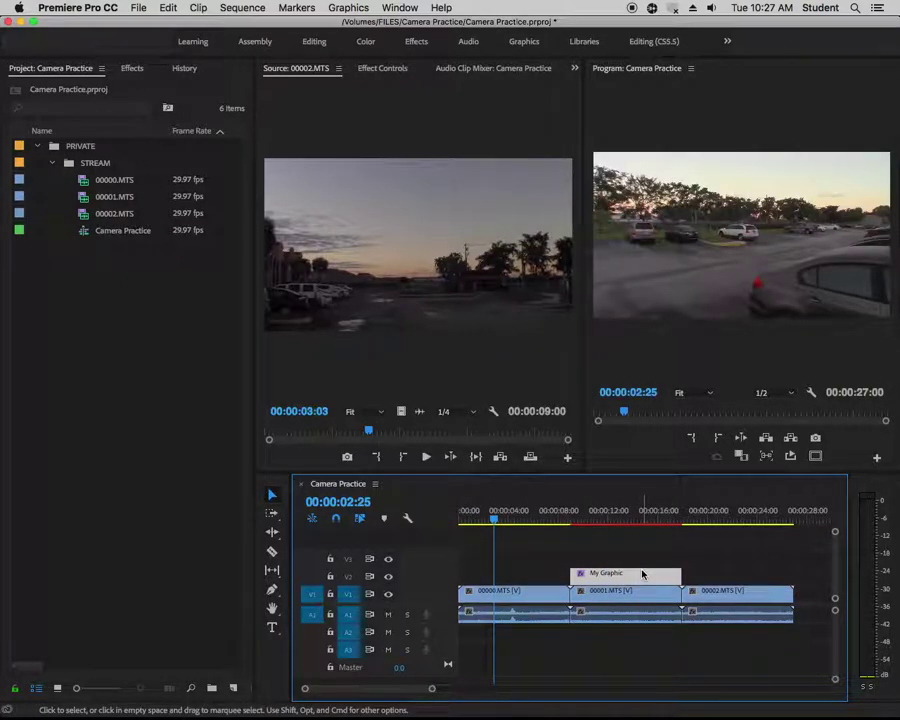
key("super+z")
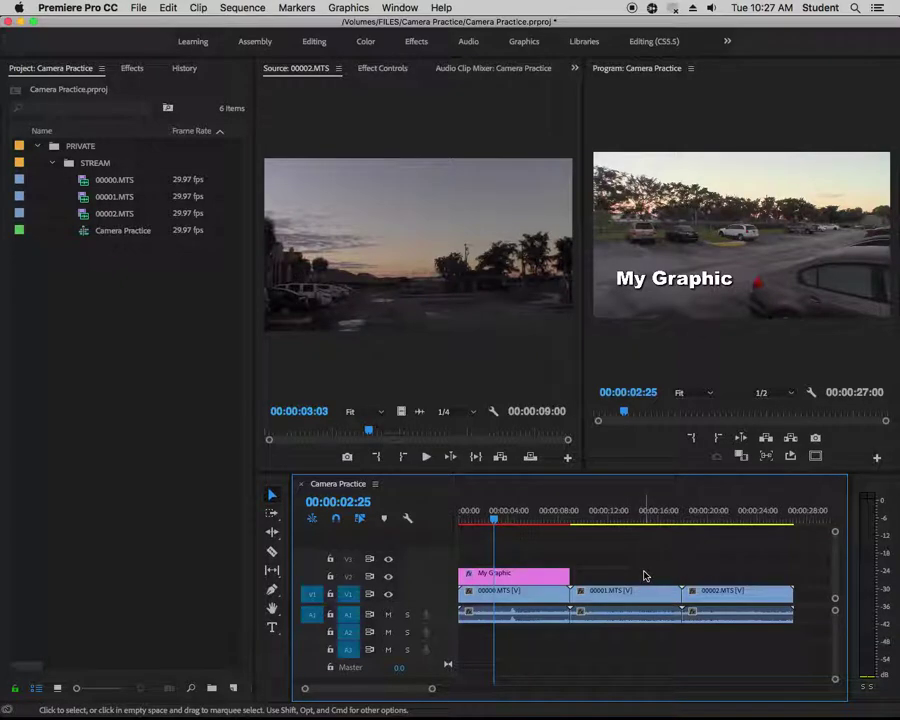
Duplicate the My Graphic title above clip 00001.MTS and change the copy's text to "My Next Graphic"
left_click_drag(526, 574, 640, 575)
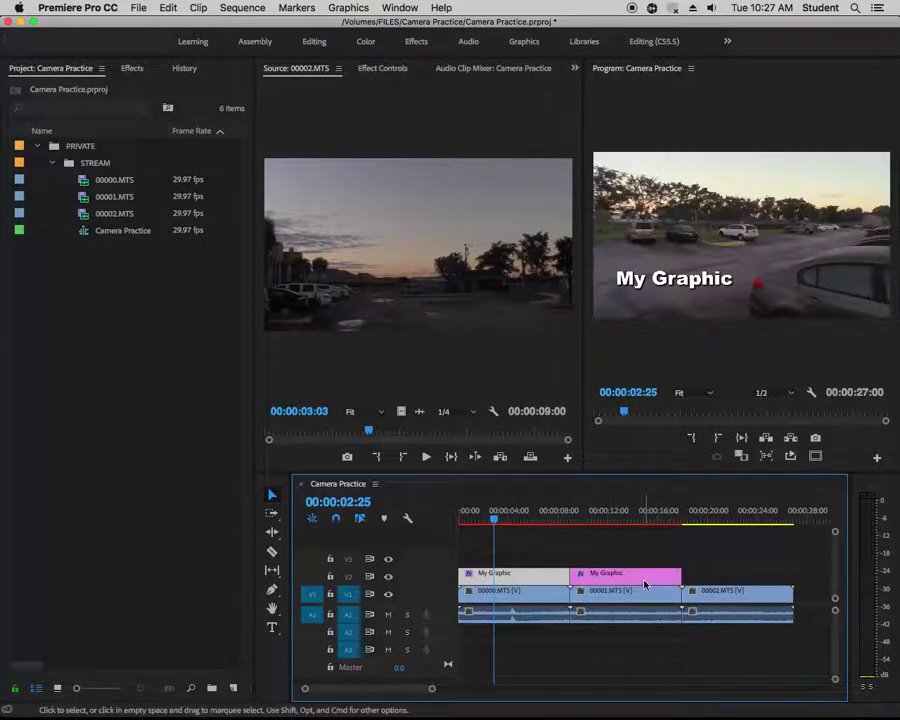
left_click(622, 514)
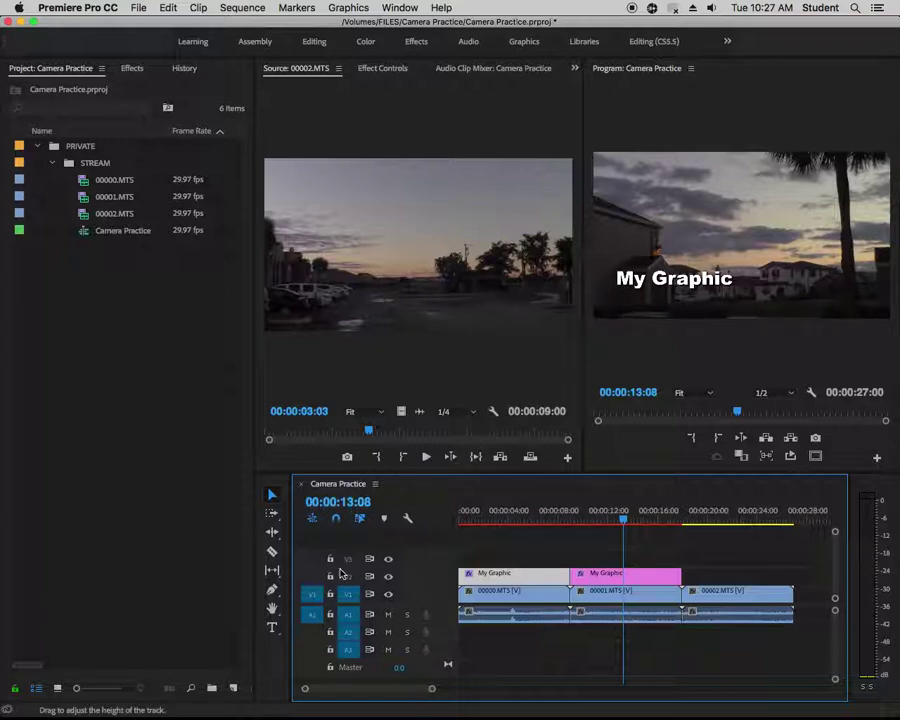
left_click(272, 626)
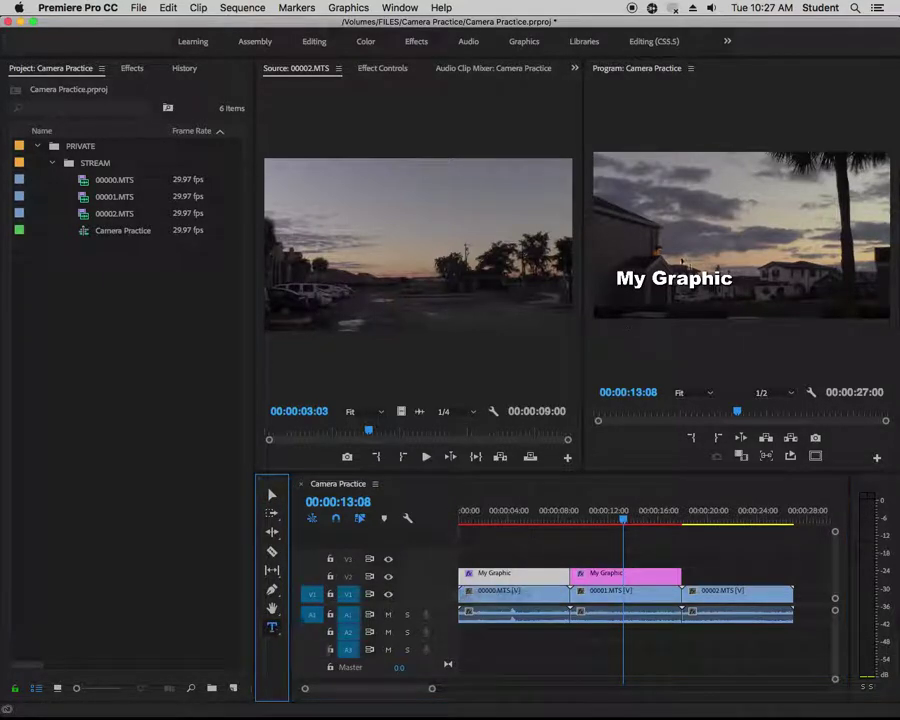
left_click(641, 280)
left_click(652, 279)
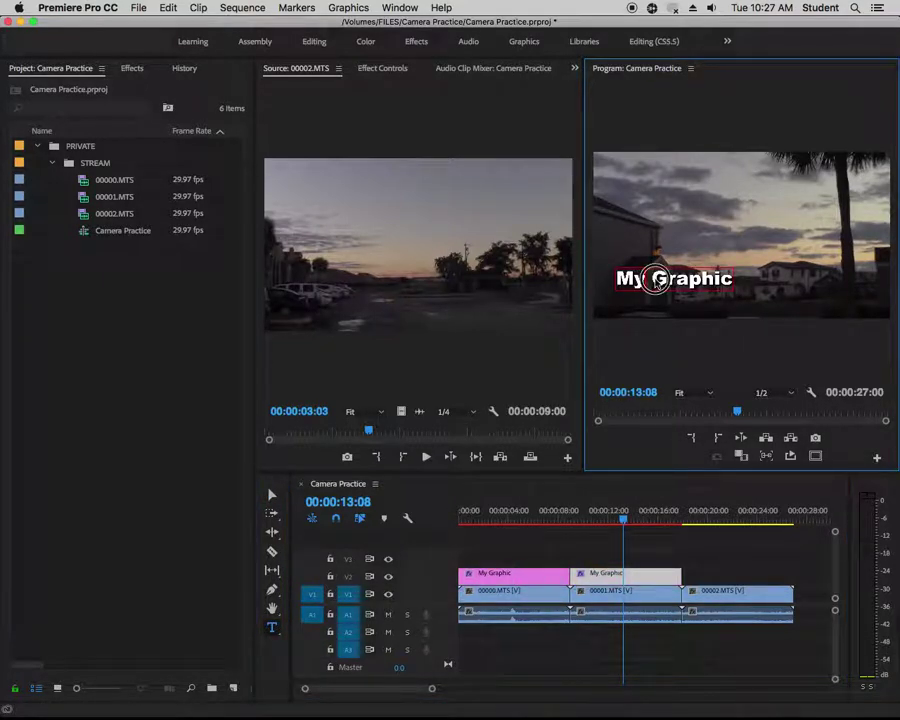
type("Next")
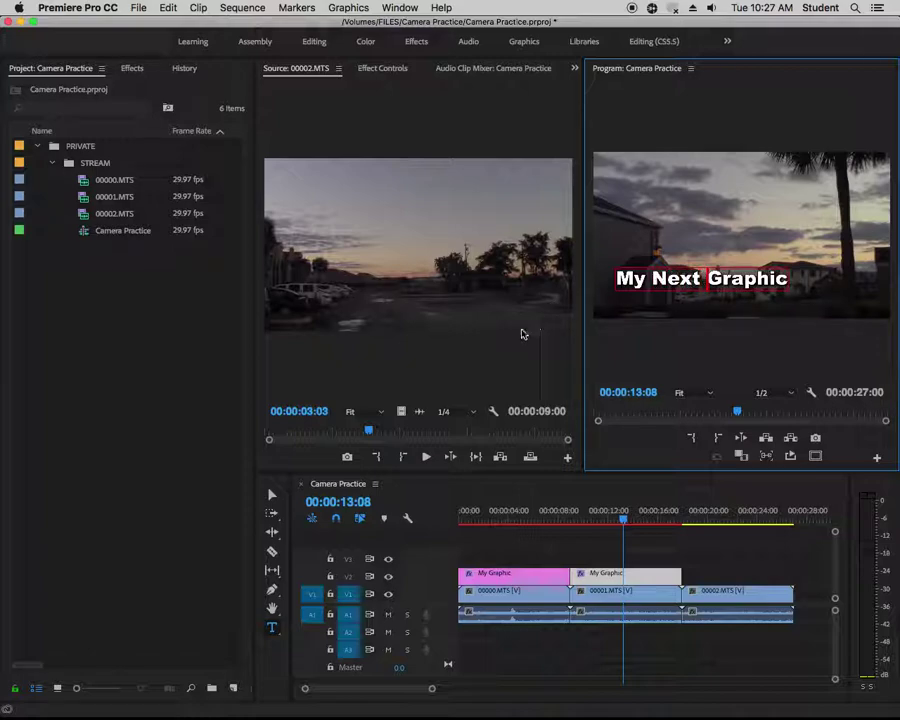
Move the My Next Graphic title to the frame's upper left, scale it down slightly and deselect it
left_click(271, 493)
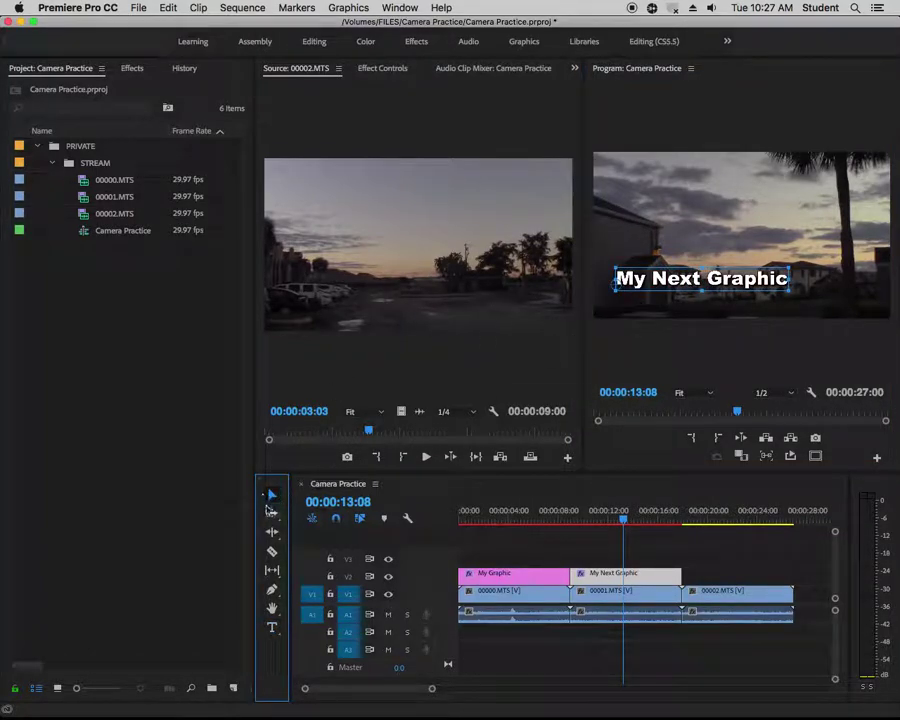
left_click_drag(695, 285, 693, 187)
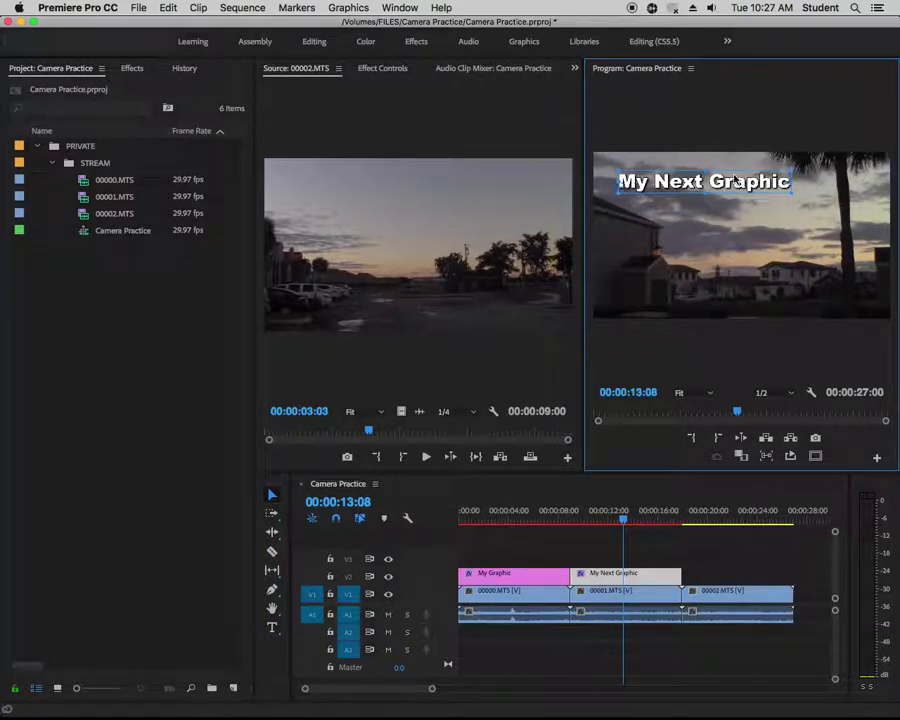
left_click_drag(791, 169, 779, 174)
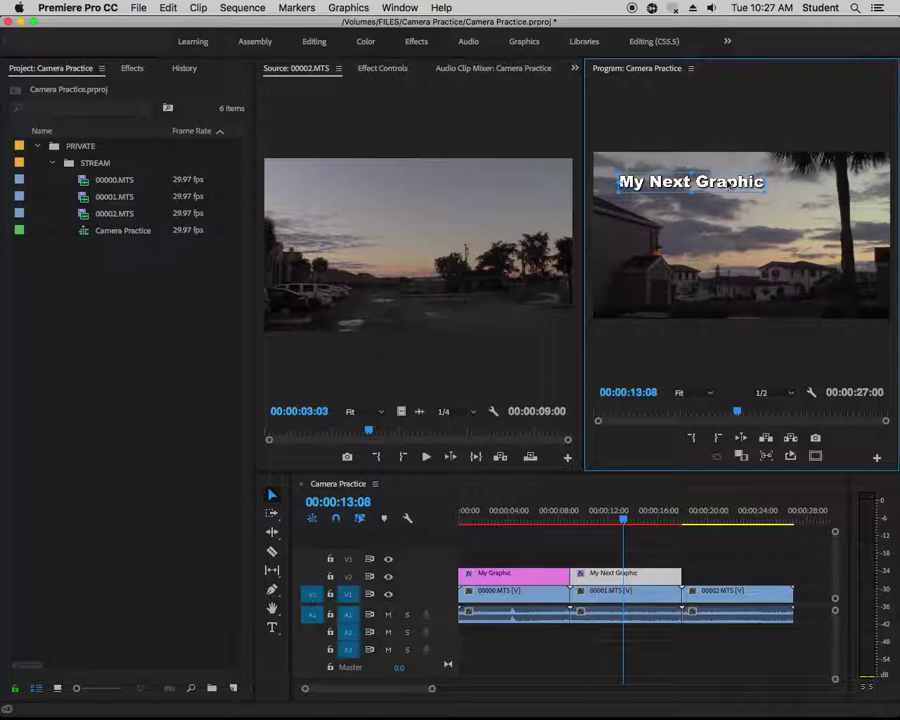
left_click_drag(717, 185, 709, 185)
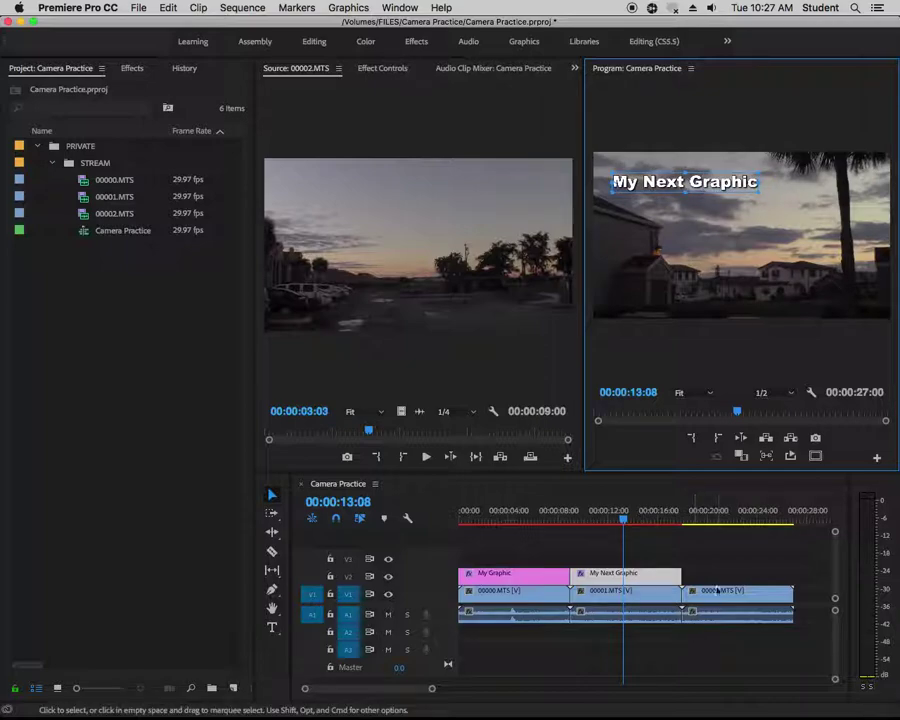
left_click(715, 546)
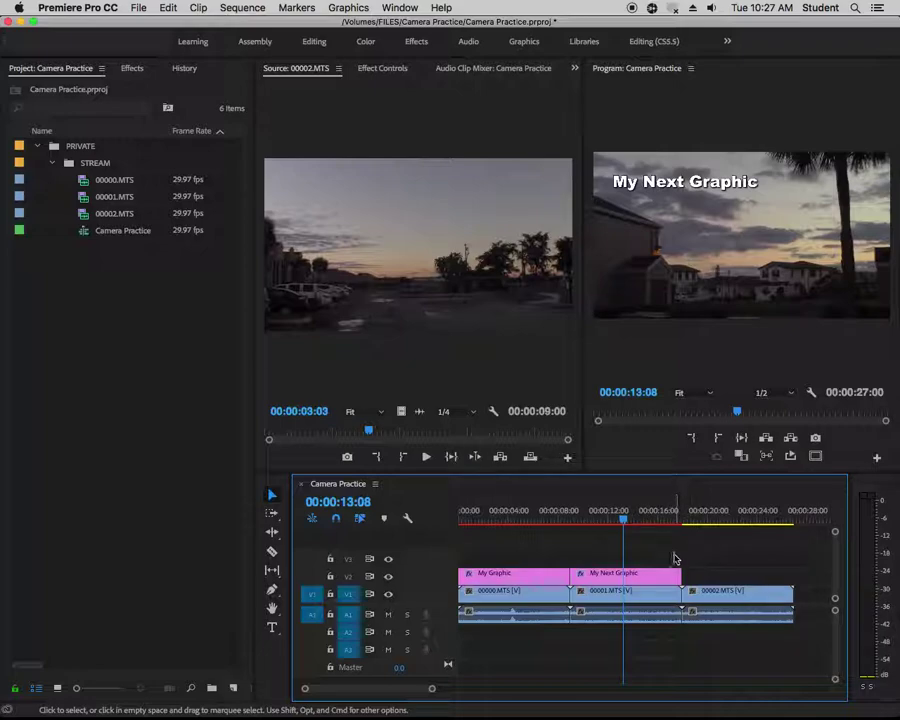
Duplicate the My Next Graphic title above clip 00002.MTS and change the copy's text to "My Third Graphic"
left_click_drag(662, 580, 773, 577)
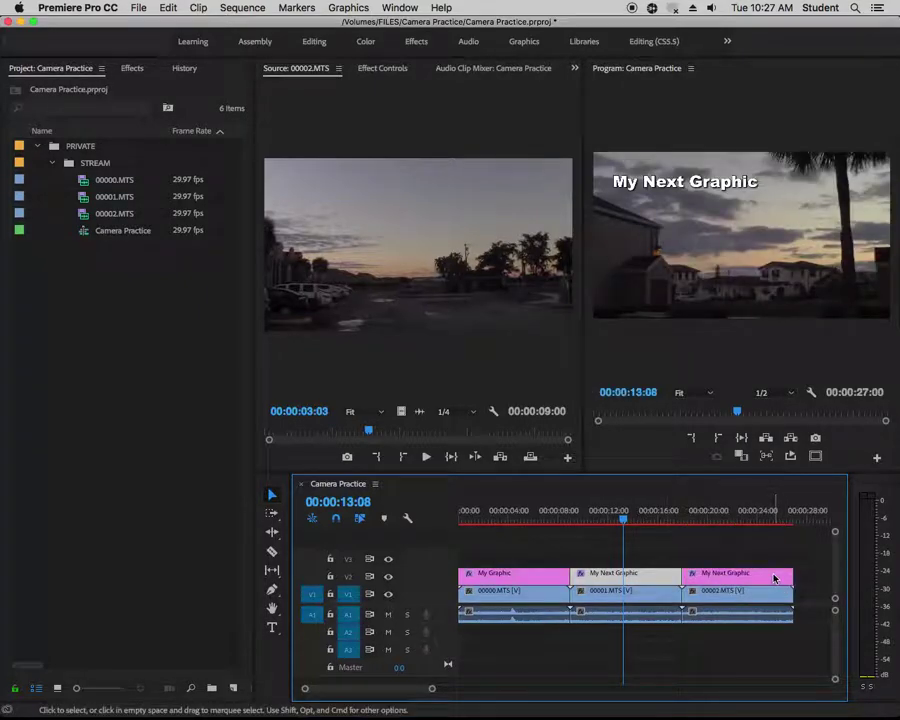
left_click(729, 521)
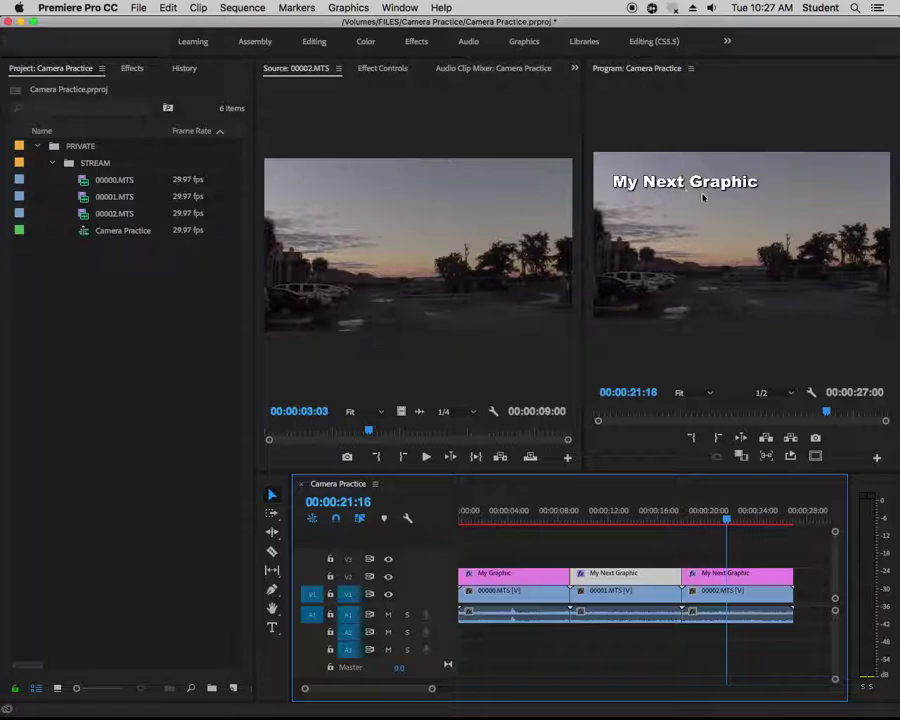
left_click(272, 628)
left_click(670, 183)
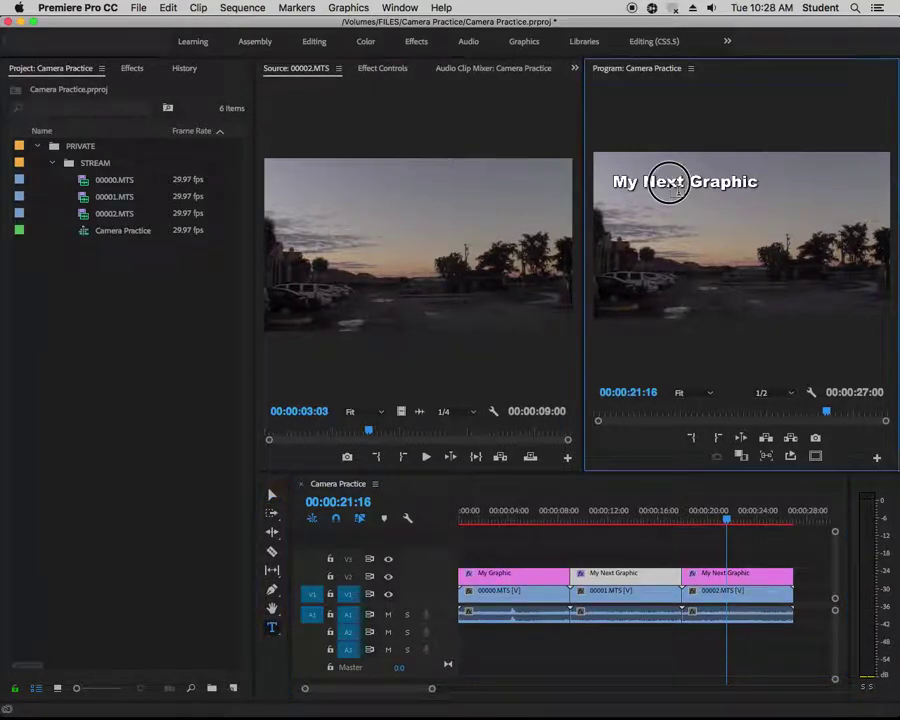
left_click_drag(616, 181, 645, 187)
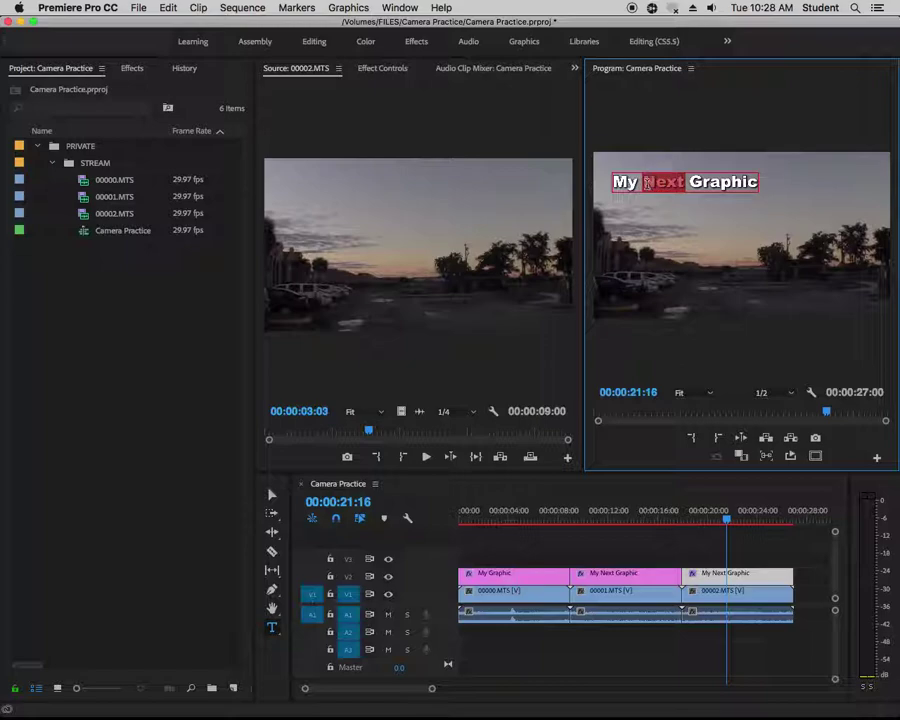
type("Third")
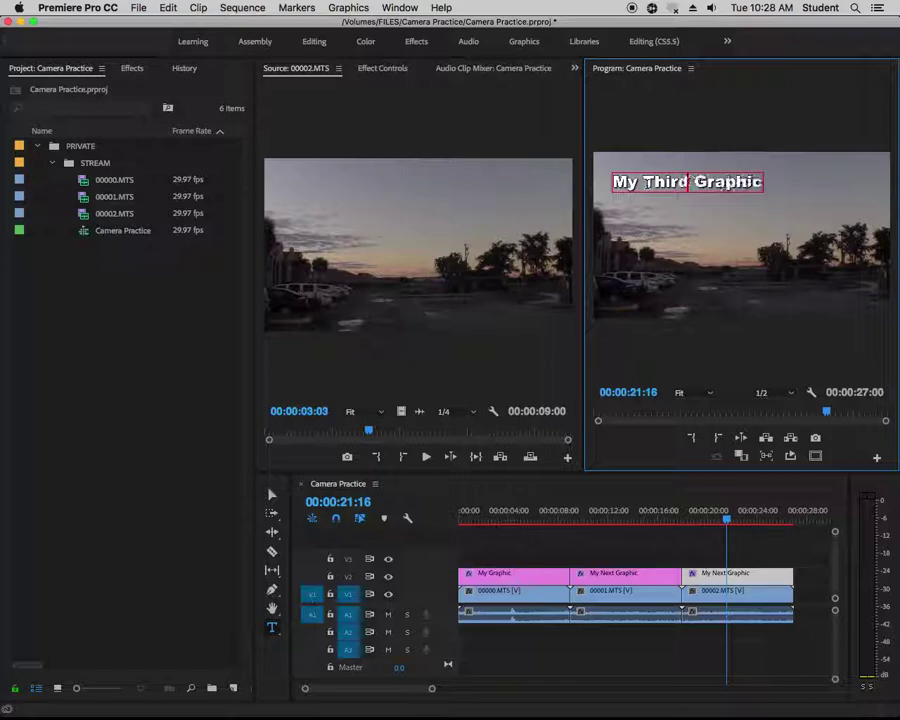
left_click(696, 545)
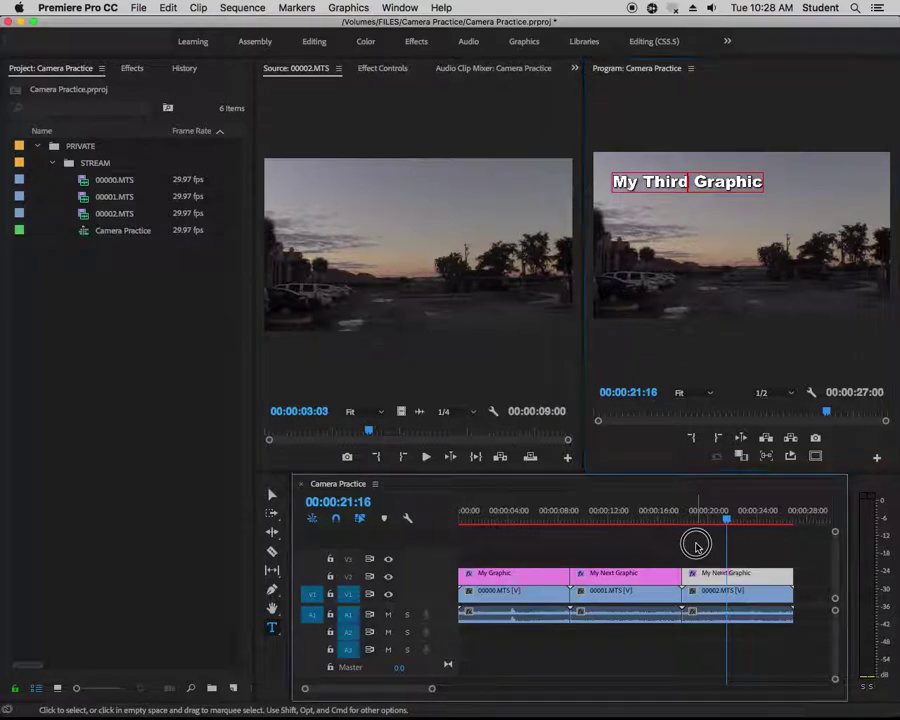
Save the Camera Practice project
left_click(138, 8)
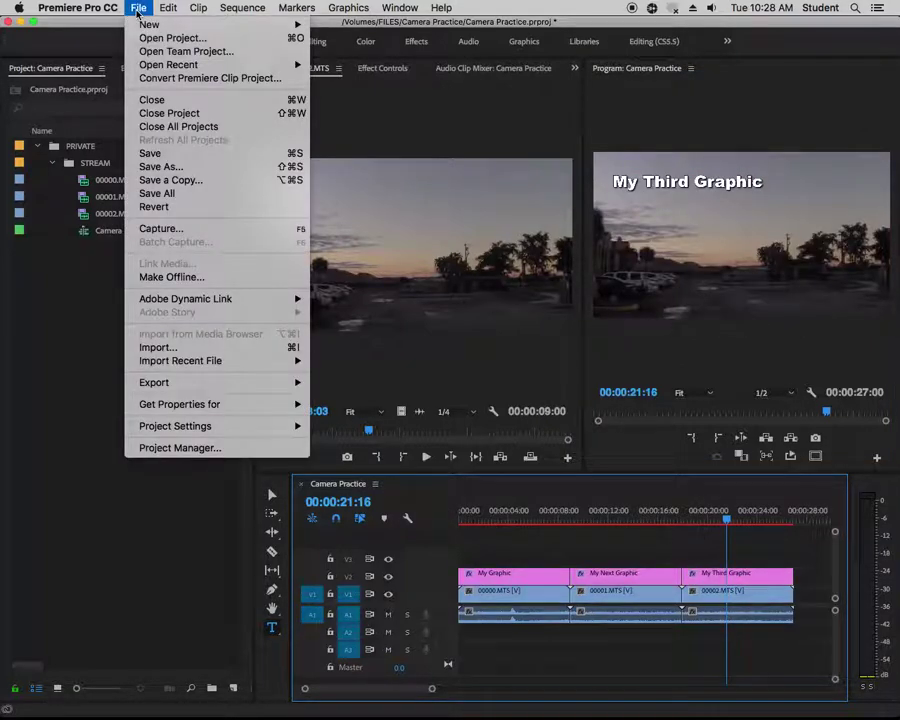
left_click(150, 154)
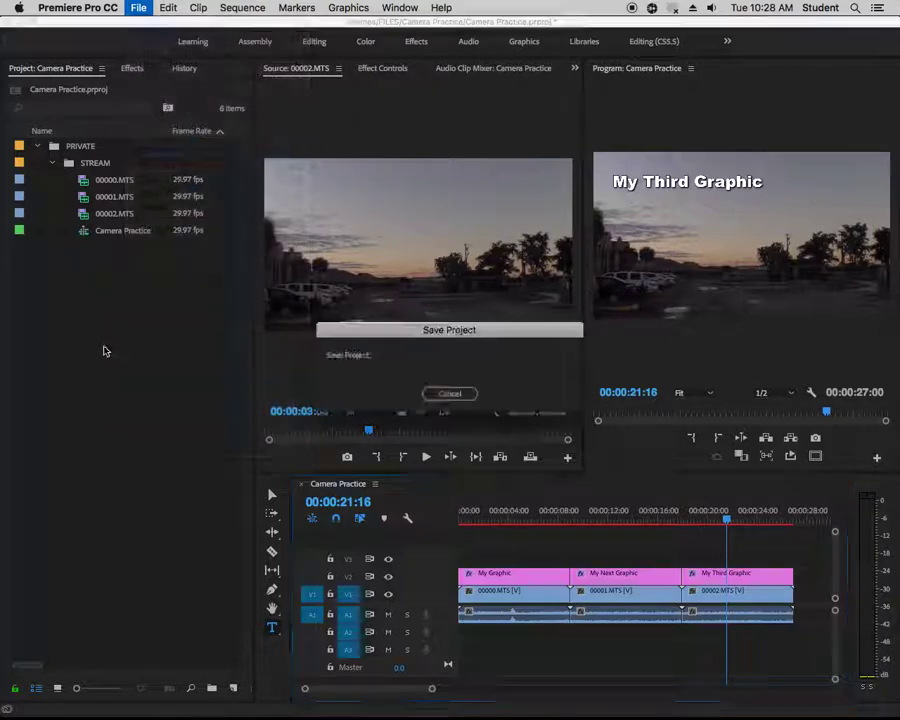